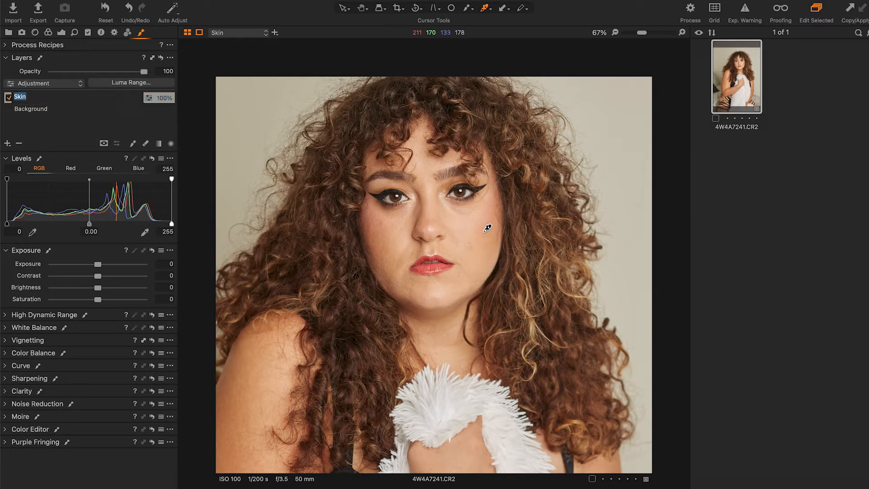
Confirm the layer name Skin and reduce the mask brush to size 169
key(Tab)
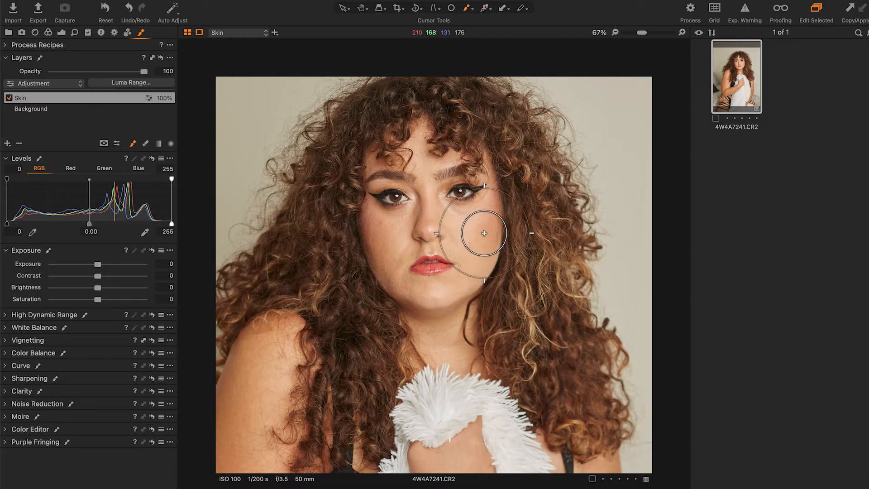
key(bracketleft)
key(bracketleft)
key(bracketleft)
key(bracketleft)
key(bracketleft)
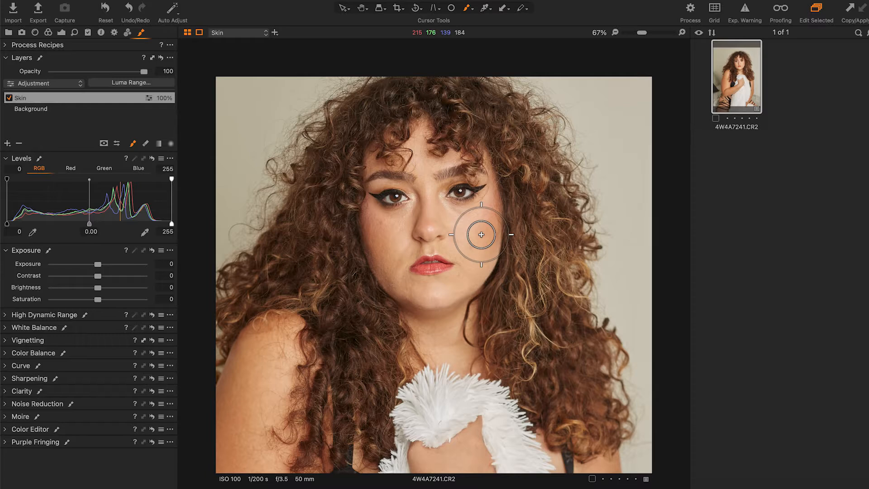
Check the brush settings and reduce the brush size further for painting the face
right_click(481, 234)
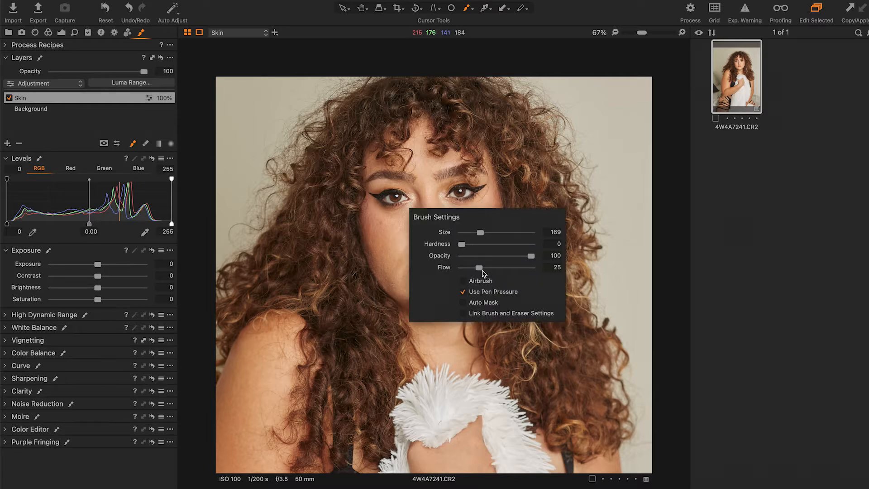
key(Escape)
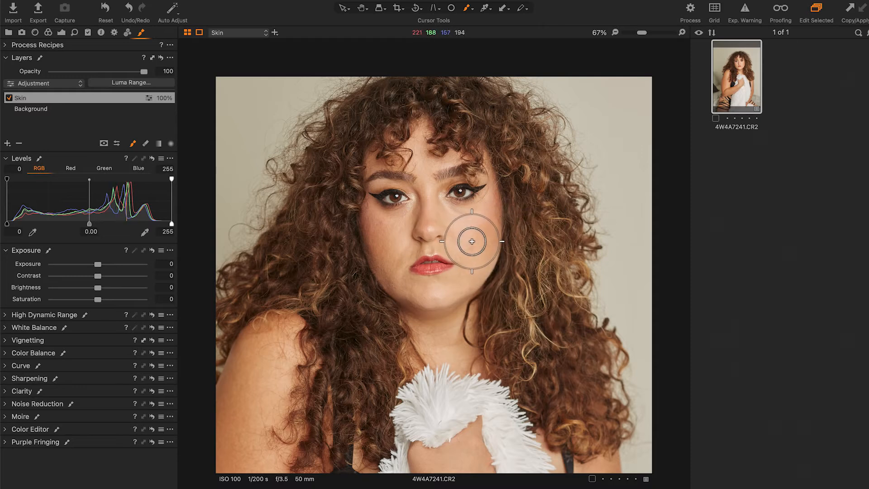
right_click(472, 238)
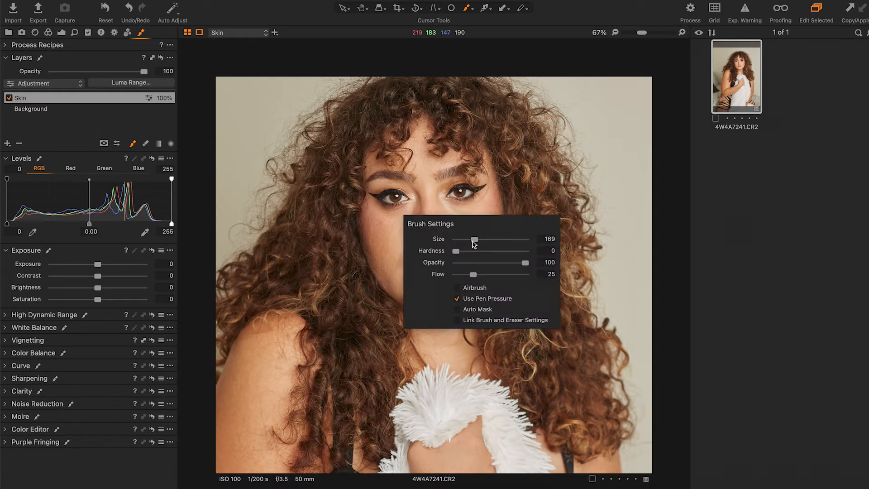
drag(473, 242, 472, 240)
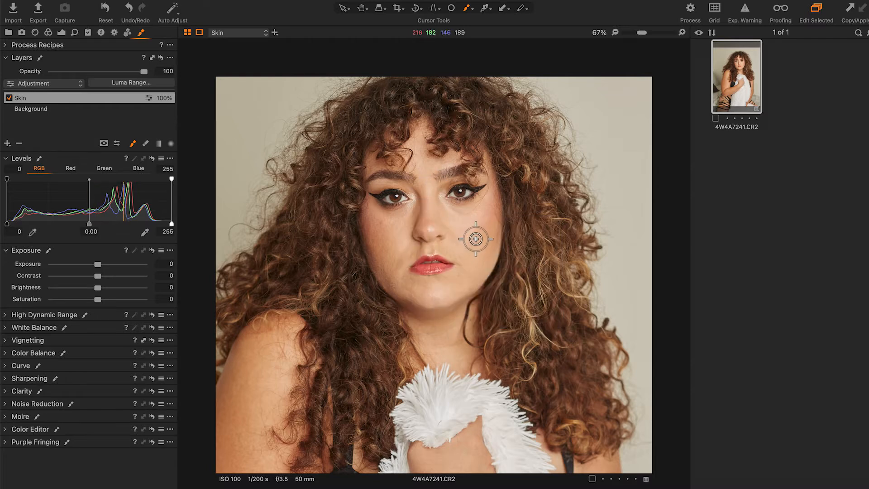
Paint the Skin mask over the middle of the right-hand cheek and down toward the jaw
drag(474, 234, 487, 234)
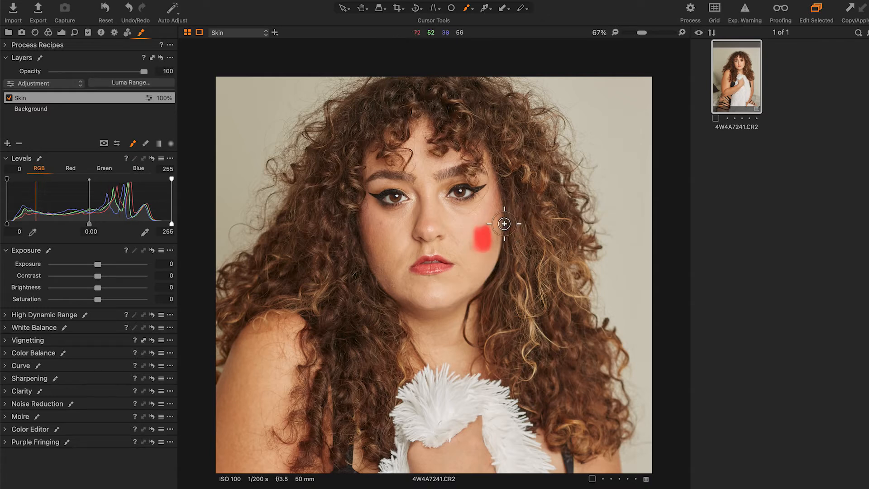
key(super+plus)
key(super+plus)
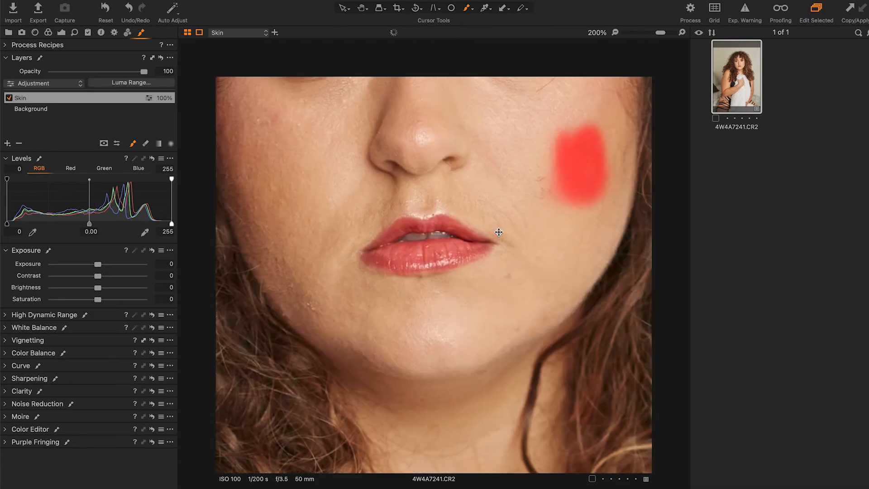
key(super+plus)
mouse_move(496, 224)
mouse_down()
mouse_move(485, 343)
mouse_move(477, 289)
mouse_move(520, 320)
mouse_move(516, 340)
mouse_move(401, 303)
mouse_up()
mouse_move(473, 240)
mouse_down()
mouse_move(454, 246)
mouse_move(426, 196)
mouse_up()
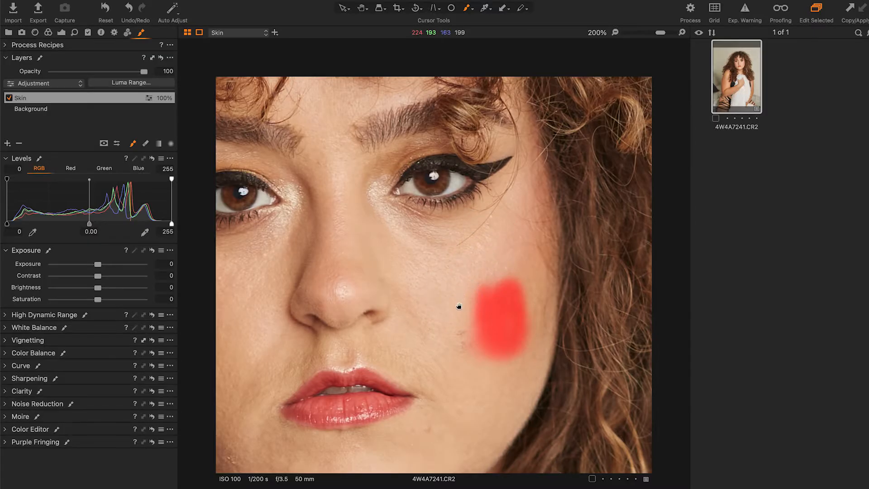
drag(460, 304, 500, 170)
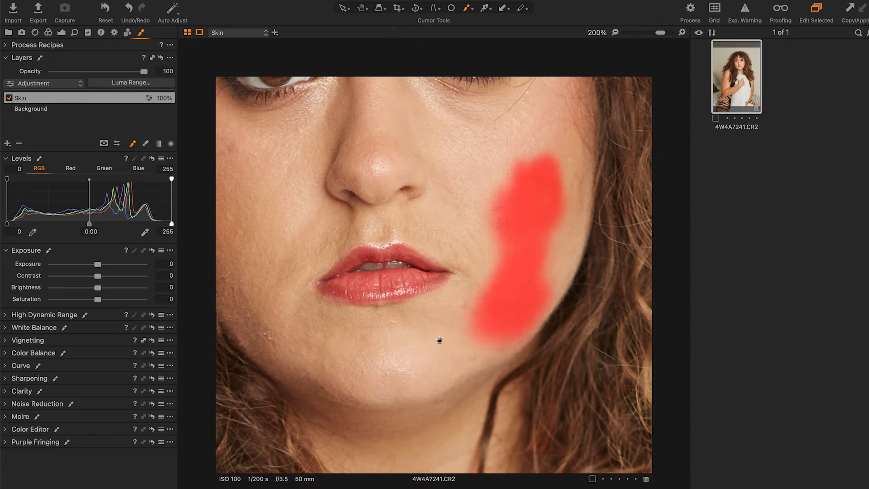
Extend the Skin mask over the left-hand lower cheek and across the chin and jaw, leaving out the lips
drag(439, 339, 589, 281)
mouse_move(386, 182)
mouse_down()
mouse_move(411, 244)
mouse_move(404, 225)
mouse_move(378, 211)
mouse_move(407, 260)
mouse_move(536, 295)
mouse_move(555, 282)
mouse_up()
mouse_move(480, 295)
mouse_down()
mouse_move(447, 282)
mouse_move(513, 291)
mouse_move(493, 280)
mouse_move(471, 297)
mouse_up()
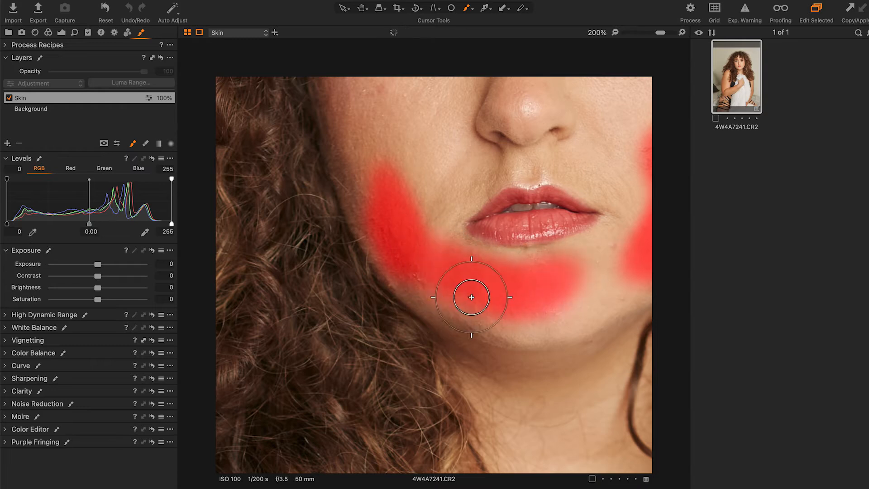
drag(522, 340, 541, 312)
mouse_move(553, 267)
mouse_down()
mouse_move(403, 372)
mouse_move(436, 392)
mouse_move(431, 413)
mouse_move(441, 416)
mouse_move(531, 313)
mouse_up()
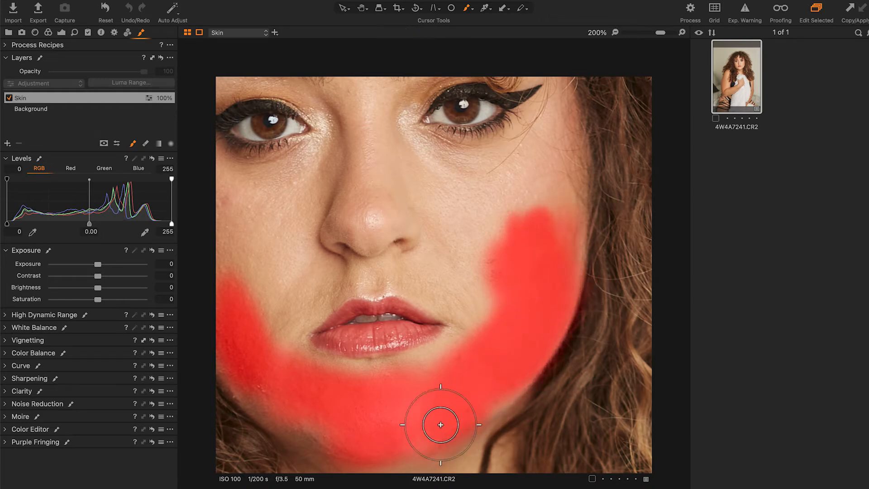
Extend the mask up the right-hand cheek to the winged eyeliner and the outer edge of the face
mouse_move(466, 258)
mouse_down()
mouse_move(550, 319)
mouse_move(543, 332)
mouse_move(575, 355)
mouse_move(598, 324)
mouse_move(579, 293)
mouse_move(576, 389)
mouse_up()
drag(601, 291, 491, 354)
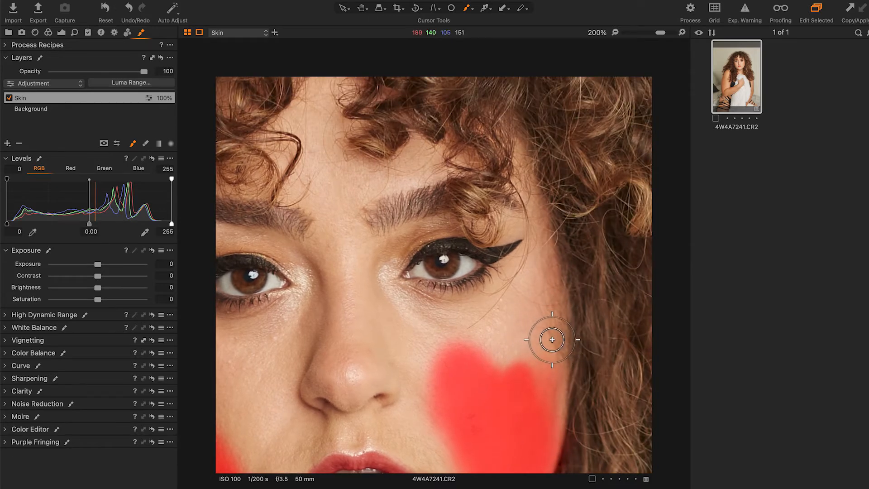
mouse_move(552, 340)
mouse_down()
mouse_move(537, 260)
mouse_move(544, 348)
mouse_move(563, 364)
mouse_move(560, 386)
mouse_move(546, 356)
mouse_move(509, 328)
mouse_move(488, 355)
mouse_move(506, 343)
mouse_move(487, 317)
mouse_move(447, 322)
mouse_move(468, 302)
mouse_move(515, 289)
mouse_move(527, 331)
mouse_move(535, 251)
mouse_move(538, 289)
mouse_move(514, 305)
mouse_move(518, 266)
mouse_up()
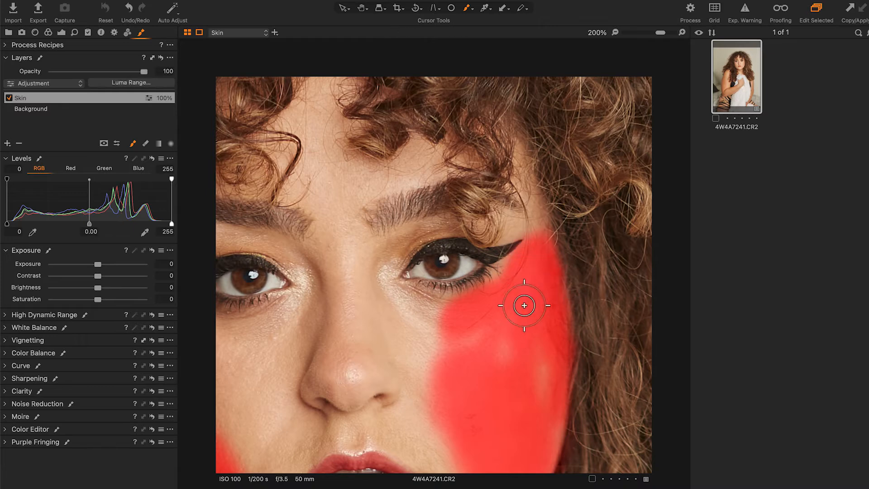
Paint the mask under the right-hand eye, over the nose, and across the skin beside and above the mouth
drag(523, 309, 670, 252)
mouse_move(500, 232)
mouse_down()
mouse_move(499, 193)
mouse_move(516, 233)
mouse_move(526, 236)
mouse_move(524, 257)
mouse_move(591, 335)
mouse_move(602, 318)
mouse_move(580, 280)
mouse_move(542, 241)
mouse_up()
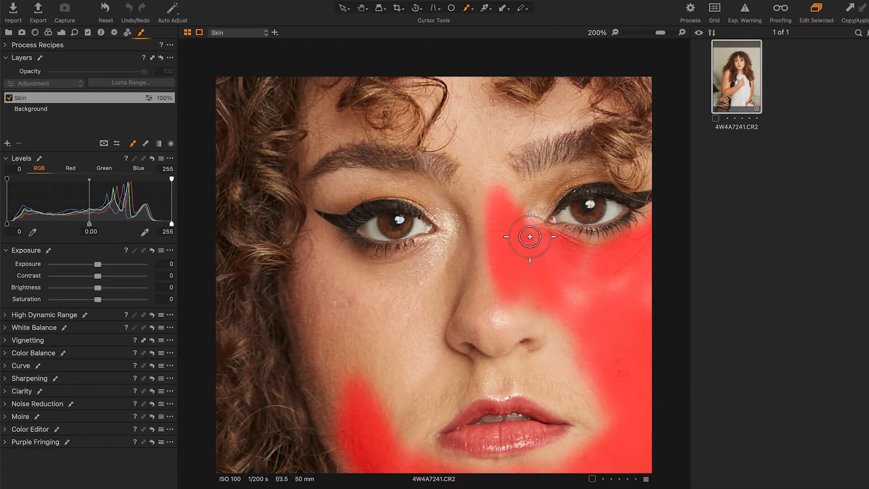
drag(594, 283, 562, 194)
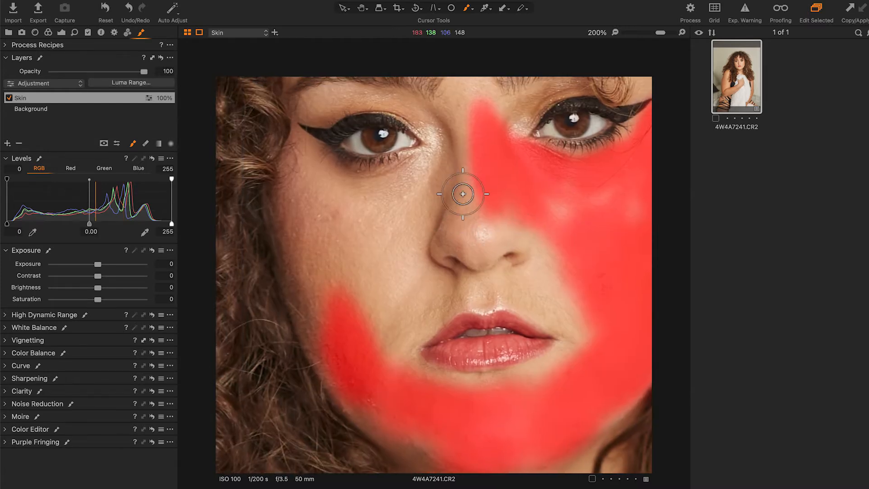
mouse_move(461, 194)
mouse_down()
mouse_move(474, 175)
mouse_move(439, 229)
mouse_move(418, 301)
mouse_move(366, 266)
mouse_move(401, 292)
mouse_move(383, 342)
mouse_move(408, 307)
mouse_up()
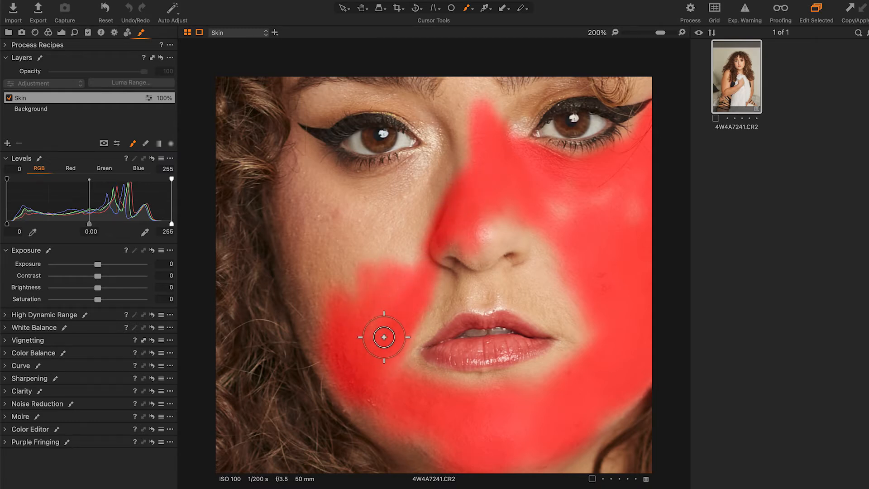
mouse_move(383, 340)
mouse_down()
mouse_move(423, 285)
mouse_move(443, 287)
mouse_move(434, 288)
mouse_move(464, 245)
mouse_move(514, 249)
mouse_move(492, 276)
mouse_move(499, 285)
mouse_move(419, 322)
mouse_up()
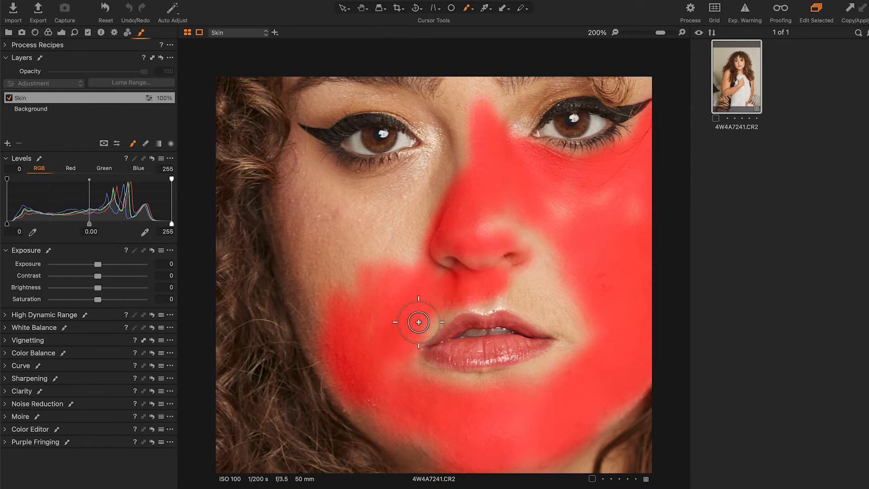
mouse_move(466, 381)
mouse_down()
mouse_move(581, 355)
mouse_move(591, 312)
mouse_move(572, 298)
mouse_move(523, 294)
mouse_move(554, 305)
mouse_move(578, 342)
mouse_up()
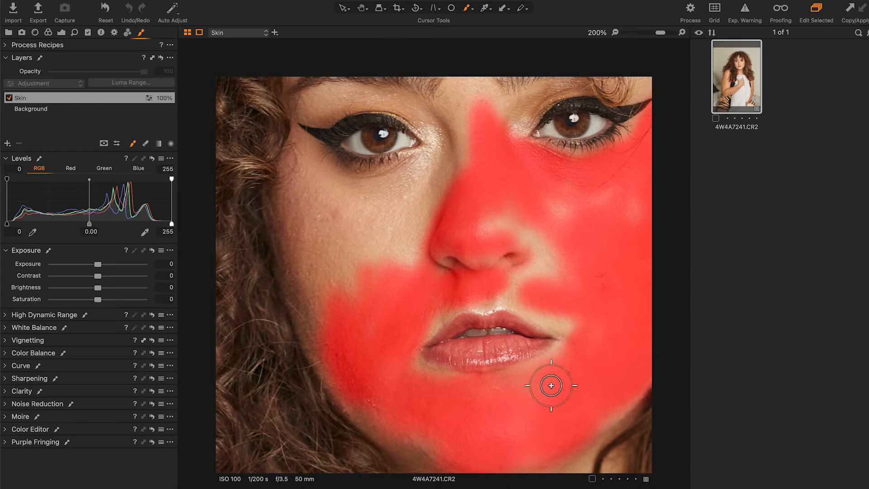
mouse_move(551, 385)
mouse_down()
mouse_move(539, 246)
mouse_move(498, 225)
mouse_move(599, 203)
mouse_move(597, 352)
mouse_up()
Paint the mask up the bridge of the nose, between the eyebrows and over the exposed forehead
mouse_move(481, 109)
mouse_down()
mouse_move(485, 164)
mouse_move(494, 103)
mouse_move(463, 275)
mouse_move(464, 211)
mouse_move(441, 257)
mouse_move(429, 252)
mouse_move(472, 203)
mouse_move(482, 230)
mouse_move(469, 258)
mouse_up()
mouse_move(468, 200)
mouse_down()
mouse_move(467, 301)
mouse_move(452, 288)
mouse_move(495, 329)
mouse_move(515, 314)
mouse_move(547, 308)
mouse_move(540, 327)
mouse_move(560, 314)
mouse_move(492, 360)
mouse_move(493, 370)
mouse_move(489, 354)
mouse_move(495, 394)
mouse_up()
mouse_move(461, 323)
mouse_down()
mouse_move(466, 381)
mouse_move(483, 383)
mouse_up()
drag(483, 332, 466, 202)
mouse_move(469, 280)
mouse_down()
mouse_move(459, 291)
mouse_move(449, 256)
mouse_move(448, 295)
mouse_move(448, 257)
mouse_up()
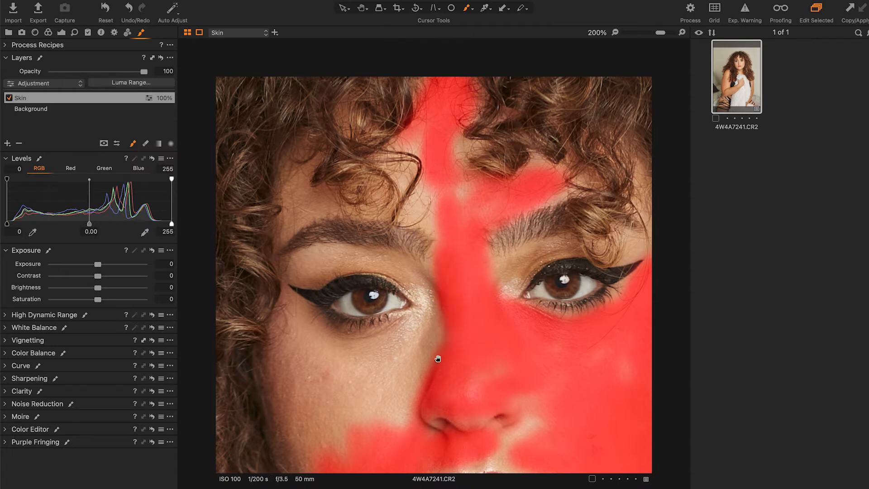
Paint the mask over the left-hand cheek below the eye and along the outer edge of the face
drag(437, 359, 535, 246)
mouse_move(490, 267)
mouse_down()
mouse_move(506, 243)
mouse_move(472, 311)
mouse_move(476, 332)
mouse_move(538, 273)
mouse_move(532, 302)
mouse_move(542, 313)
mouse_move(571, 310)
mouse_up()
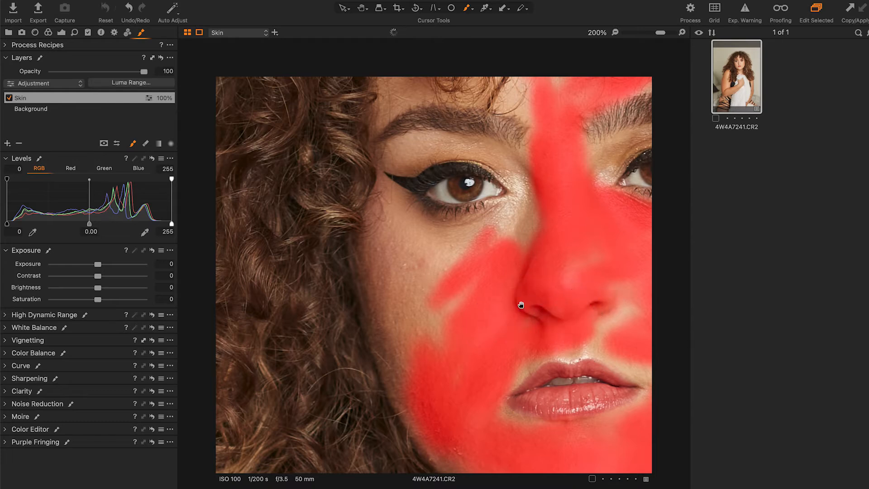
drag(516, 305, 579, 214)
mouse_move(514, 222)
mouse_down()
mouse_move(508, 271)
mouse_move(444, 217)
mouse_move(495, 331)
mouse_move(434, 231)
mouse_up()
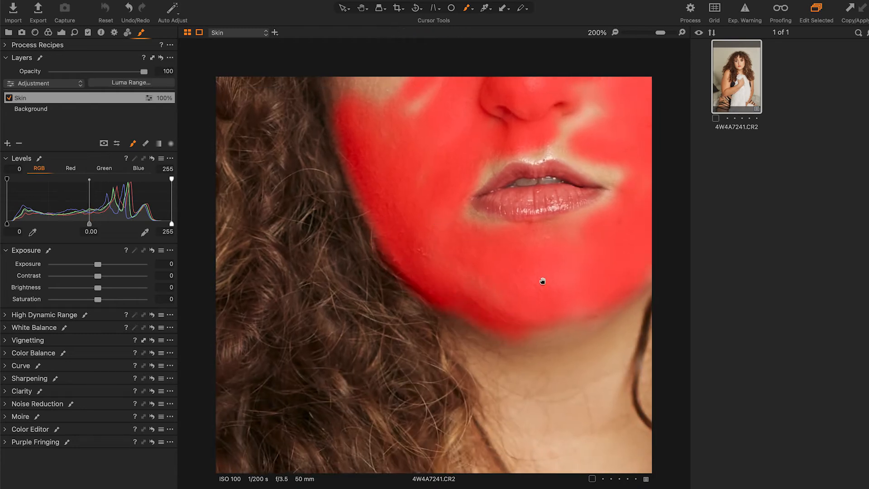
Extend the mask under the chin and down the neck between the hair and the white fluffy fabric
drag(542, 281, 388, 203)
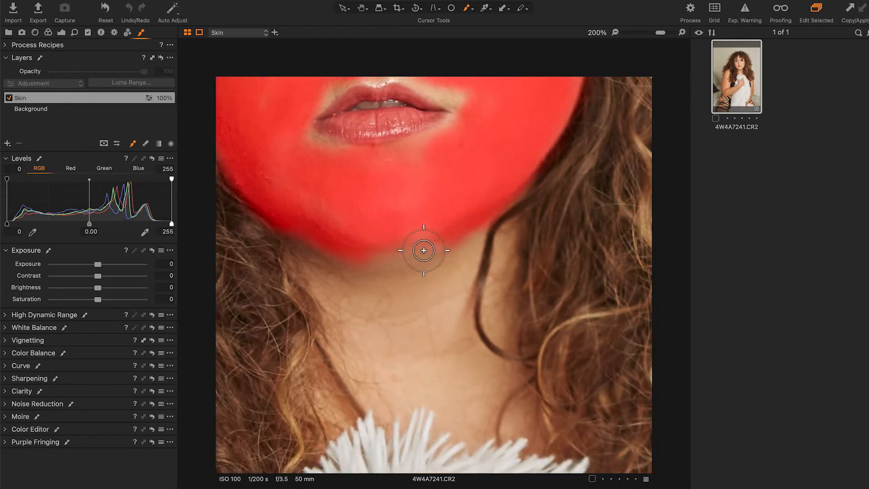
mouse_move(423, 250)
mouse_down()
mouse_move(308, 196)
mouse_move(410, 266)
mouse_move(375, 172)
mouse_move(420, 242)
mouse_move(460, 233)
mouse_move(445, 204)
mouse_move(472, 285)
mouse_move(485, 276)
mouse_move(476, 322)
mouse_move(498, 287)
mouse_move(486, 257)
mouse_move(459, 265)
mouse_move(506, 174)
mouse_move(508, 220)
mouse_move(511, 138)
mouse_move(501, 245)
mouse_move(508, 182)
mouse_move(529, 244)
mouse_move(466, 191)
mouse_move(490, 147)
mouse_move(464, 213)
mouse_move(479, 264)
mouse_up()
drag(505, 138, 470, 168)
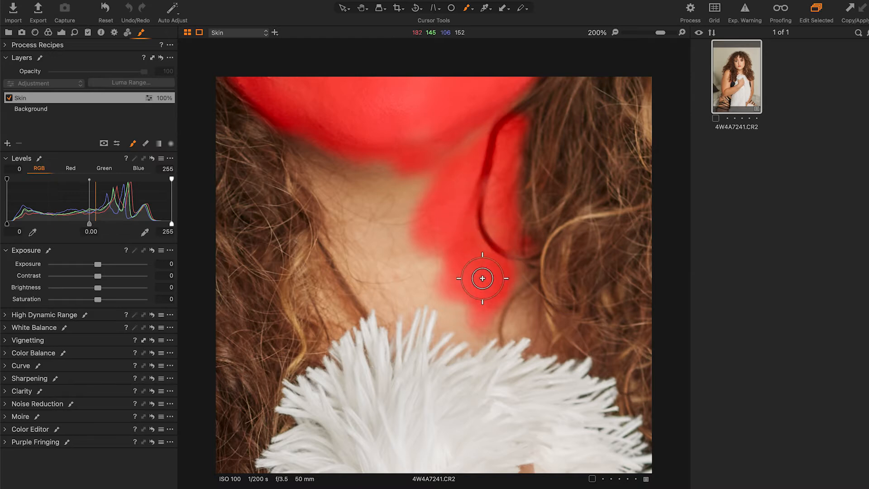
mouse_move(482, 277)
mouse_down()
mouse_move(394, 221)
mouse_move(340, 217)
mouse_move(397, 209)
mouse_move(362, 178)
mouse_move(425, 176)
mouse_move(470, 138)
mouse_move(440, 175)
mouse_up()
scroll(421, 275, up, 5)
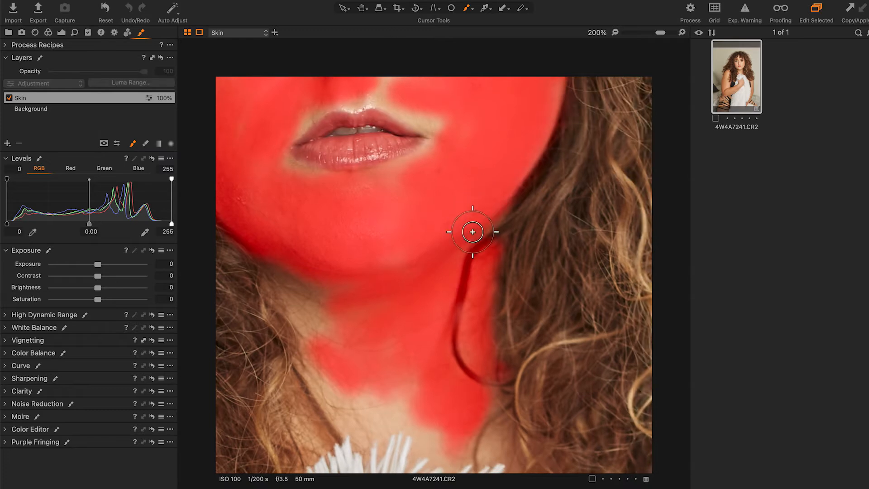
scroll(389, 221, up, 5)
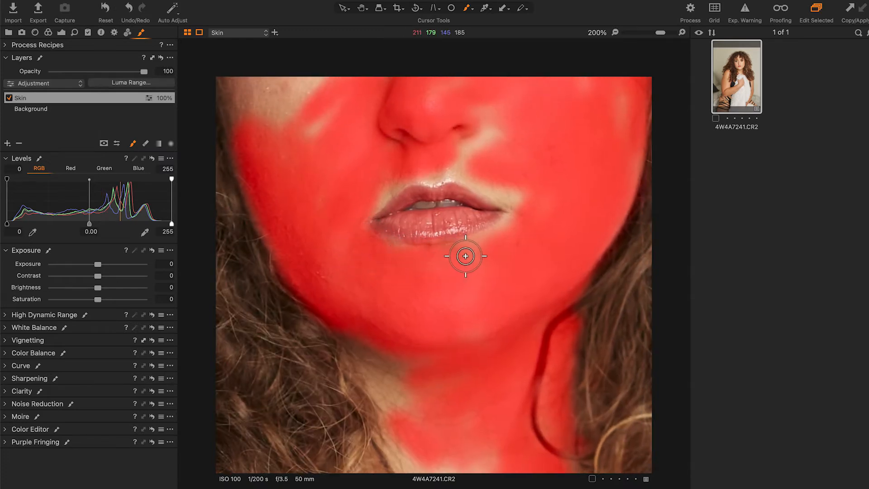
Fill the mask gaps around the lips, between the nose and upper lip, and beside the nostril
key(super+equal)
key(super+equal)
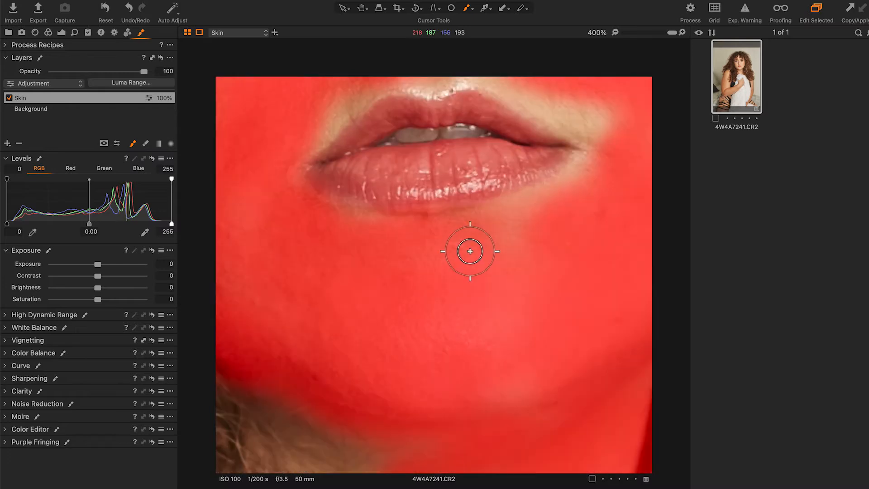
drag(485, 243, 428, 303)
mouse_move(472, 273)
mouse_down()
mouse_move(466, 268)
mouse_move(510, 223)
mouse_move(528, 185)
mouse_move(465, 148)
mouse_move(373, 140)
mouse_move(460, 121)
mouse_move(503, 221)
mouse_up()
key(c)
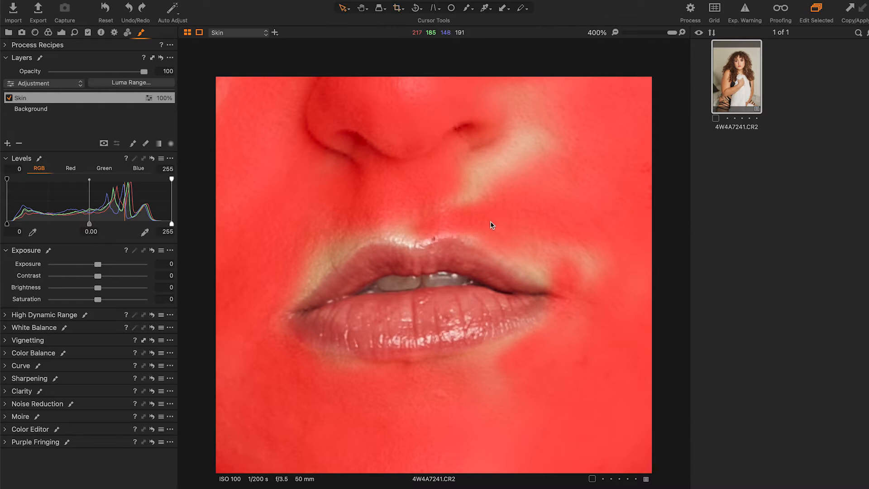
key(b)
mouse_move(492, 217)
mouse_down()
mouse_move(484, 204)
mouse_move(520, 146)
mouse_move(491, 175)
mouse_move(476, 152)
mouse_move(502, 153)
mouse_move(434, 231)
mouse_up()
mouse_move(450, 200)
mouse_down()
mouse_move(471, 229)
mouse_move(447, 241)
mouse_move(500, 327)
mouse_up()
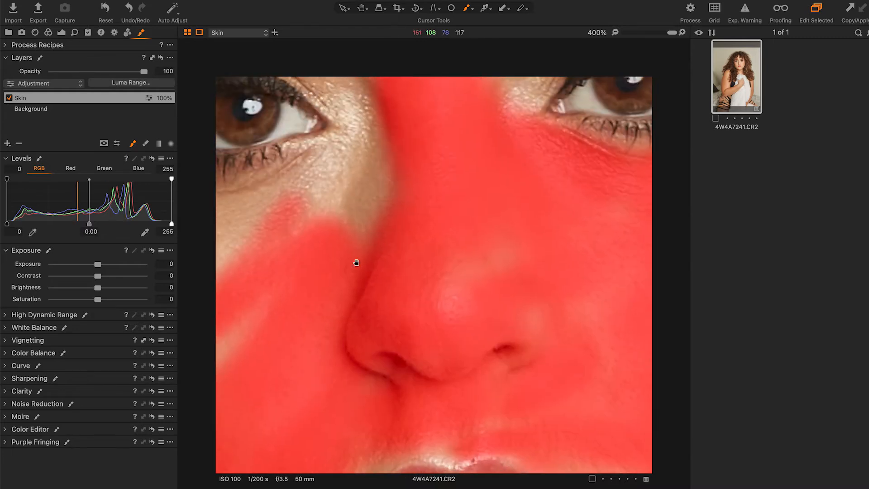
Fill in the mask on the left-hand cheek and along the side of the nose below the inner eye corner
mouse_move(355, 258)
mouse_down()
mouse_move(473, 276)
mouse_move(365, 366)
mouse_move(391, 342)
mouse_up()
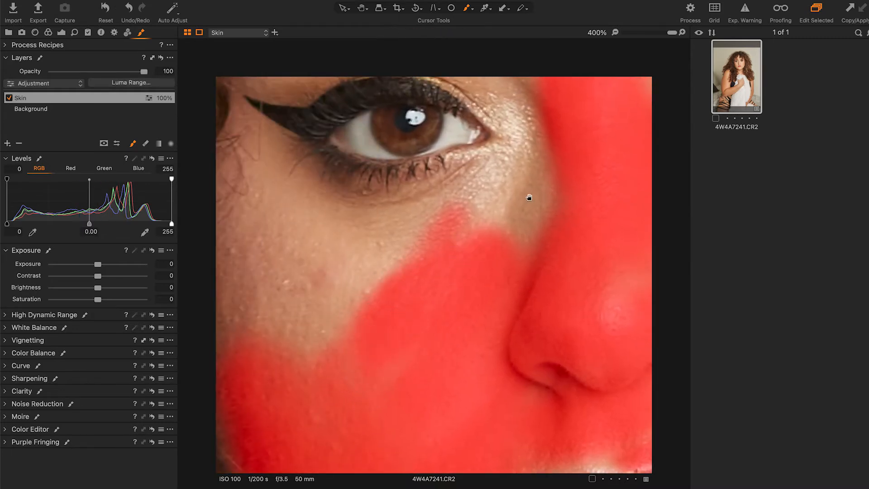
mouse_move(529, 198)
mouse_down()
mouse_move(417, 359)
mouse_move(429, 368)
mouse_move(398, 140)
mouse_move(383, 118)
mouse_up()
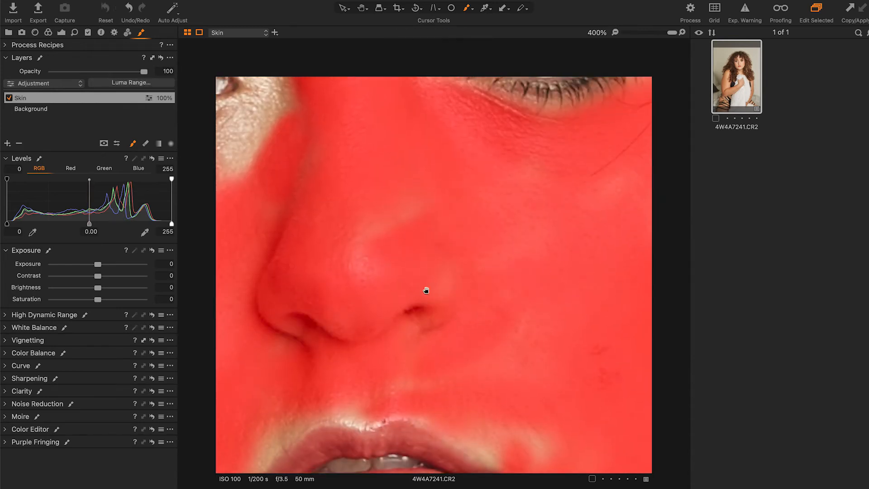
mouse_move(426, 290)
mouse_down()
mouse_move(379, 202)
mouse_move(385, 189)
mouse_up()
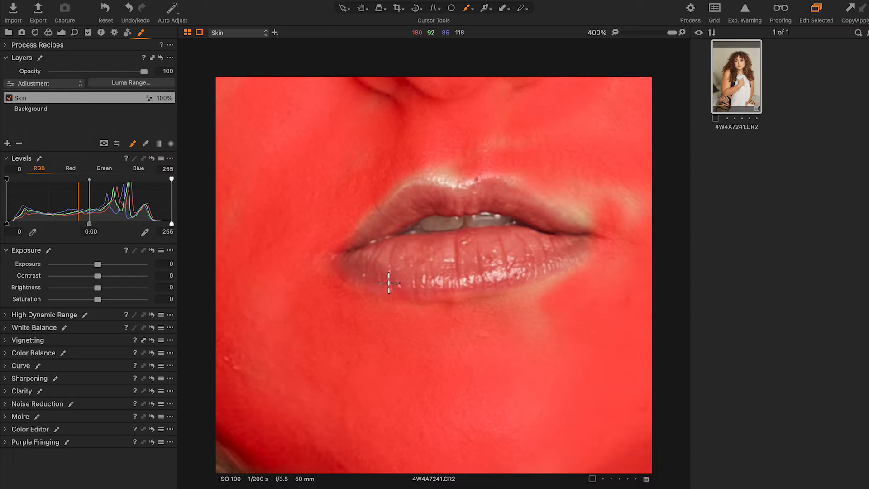
Erase the mask spill along the lower lip's left-hand edge with a much smaller eraser brush
key(e)
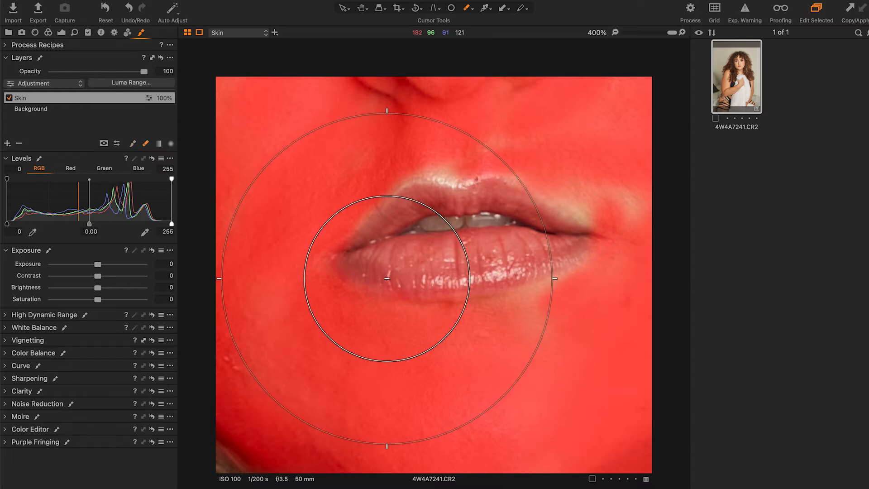
key(bracketleft)
key(bracketleft)
key(bracketleft)
key(bracketleft)
key(bracketleft)
key(bracketleft)
key(bracketleft)
key(bracketleft)
key(bracketleft)
key(bracketleft)
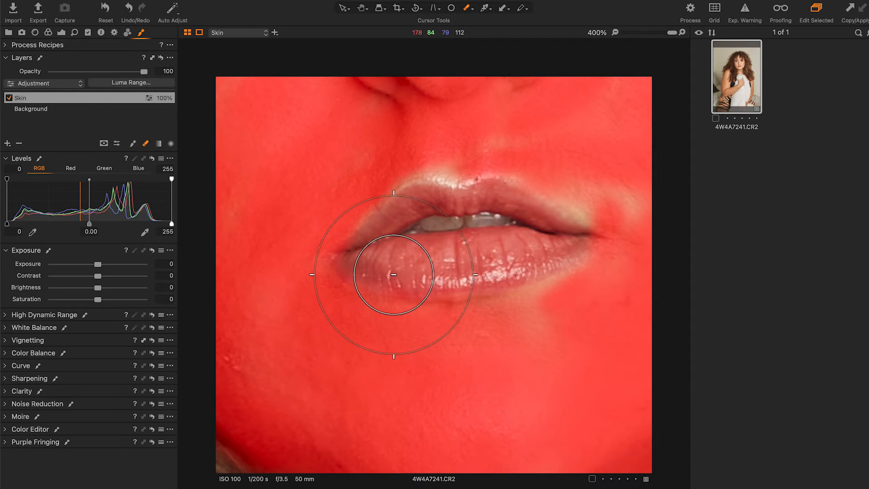
key(bracketleft)
key(bracketleft)
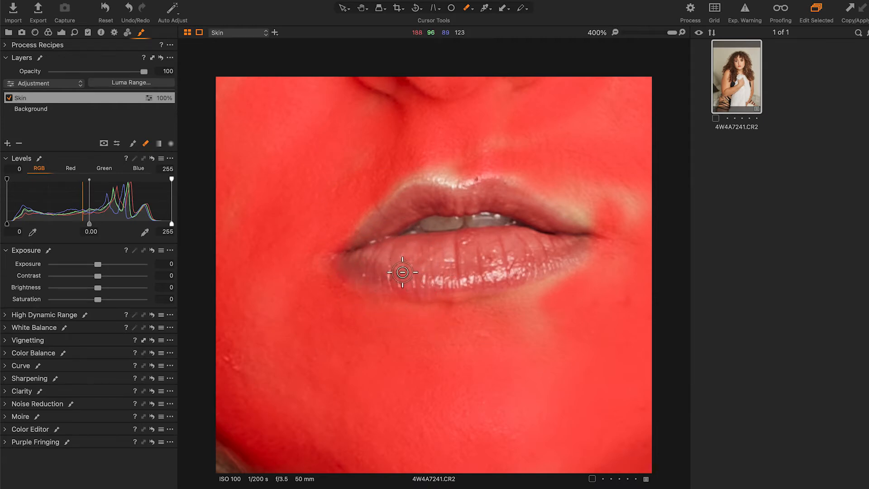
drag(379, 274, 421, 285)
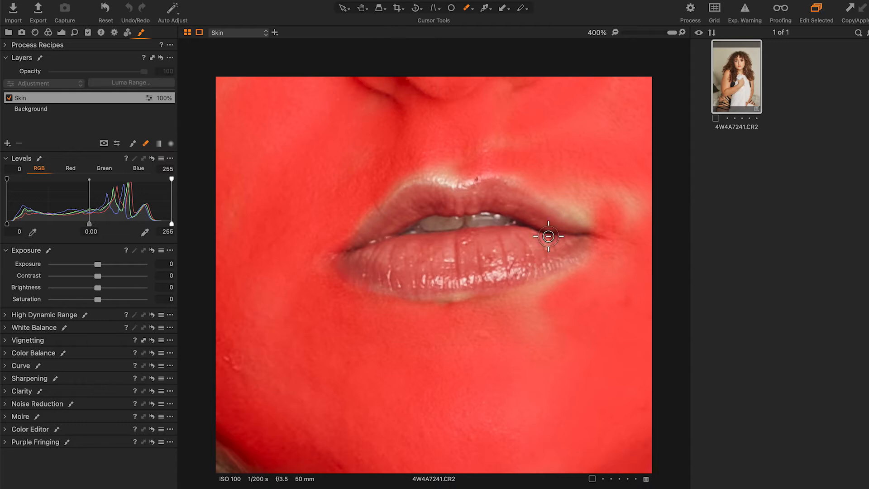
Paint the mask closer to the lip outline above the upper lip and beneath the lower lip
mouse_move(501, 194)
mouse_down()
mouse_move(552, 174)
mouse_move(599, 193)
mouse_up()
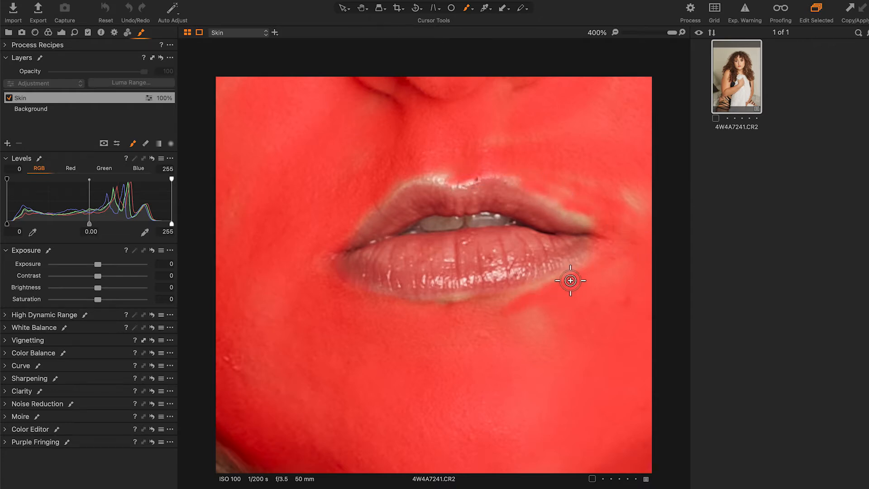
drag(563, 309, 519, 308)
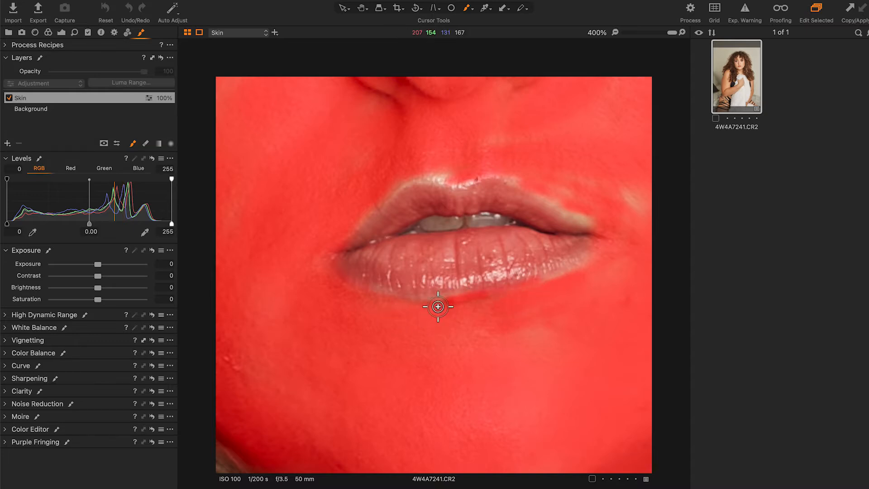
drag(304, 270, 306, 266)
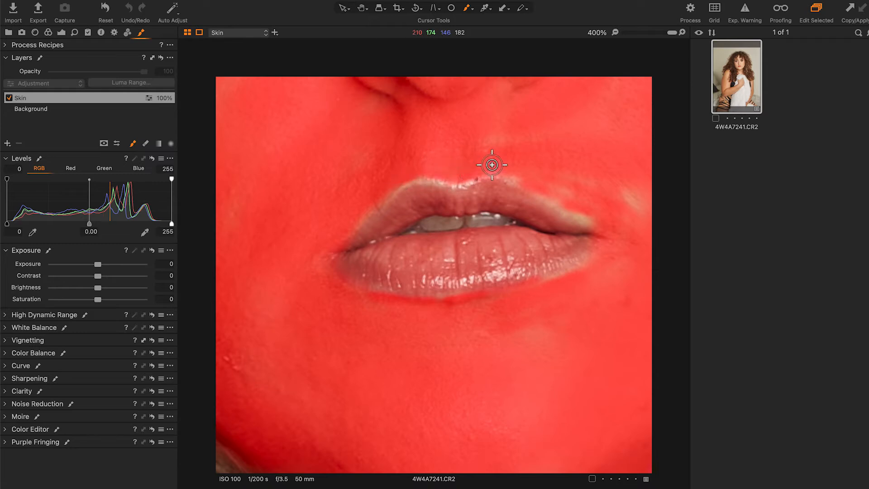
Fill the mask gaps in the skin beside and just below the right-hand corner of the mouth
key(space)
drag(549, 138, 376, 147)
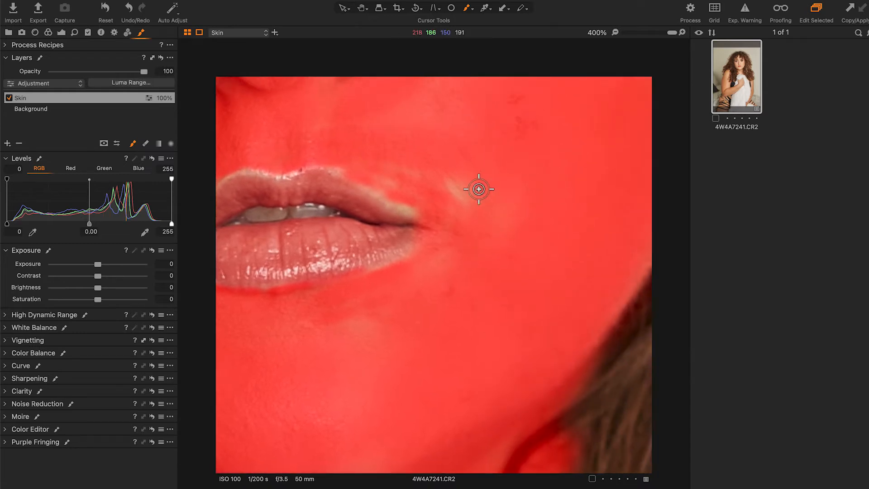
mouse_move(478, 188)
mouse_down()
mouse_move(465, 202)
mouse_move(447, 186)
mouse_move(392, 182)
mouse_move(405, 191)
mouse_move(364, 166)
mouse_move(335, 165)
mouse_move(407, 164)
mouse_move(477, 195)
mouse_move(477, 211)
mouse_move(445, 216)
mouse_up()
key(space)
mouse_move(375, 289)
mouse_down()
mouse_move(351, 289)
mouse_move(365, 277)
mouse_up()
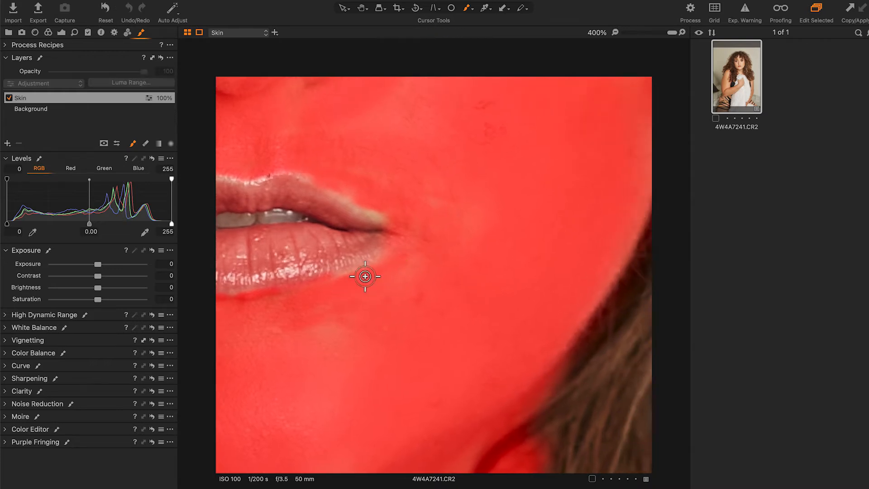
key(space)
drag(337, 301, 359, 126)
mouse_move(466, 184)
mouse_down()
mouse_move(409, 283)
mouse_move(382, 286)
mouse_move(397, 310)
mouse_move(338, 195)
mouse_up()
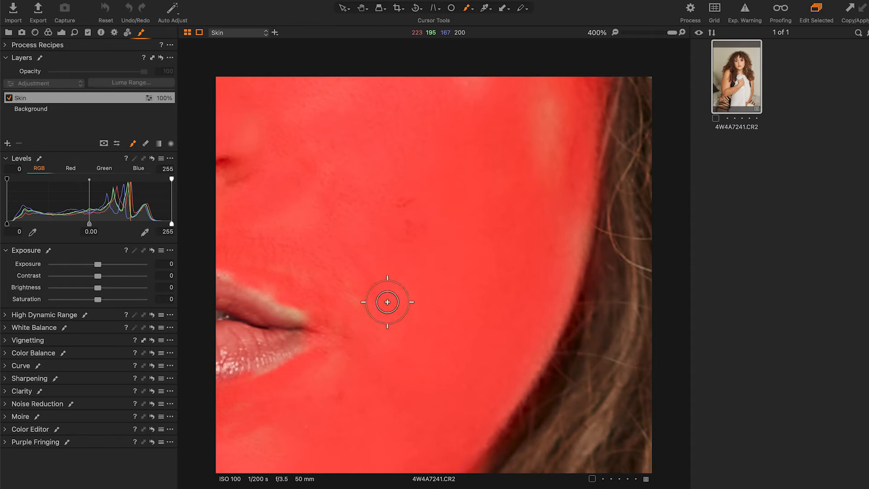
Fill the thin mask patches on the right-hand cheek below the eye and beside the nose
key(space)
drag(432, 217, 372, 312)
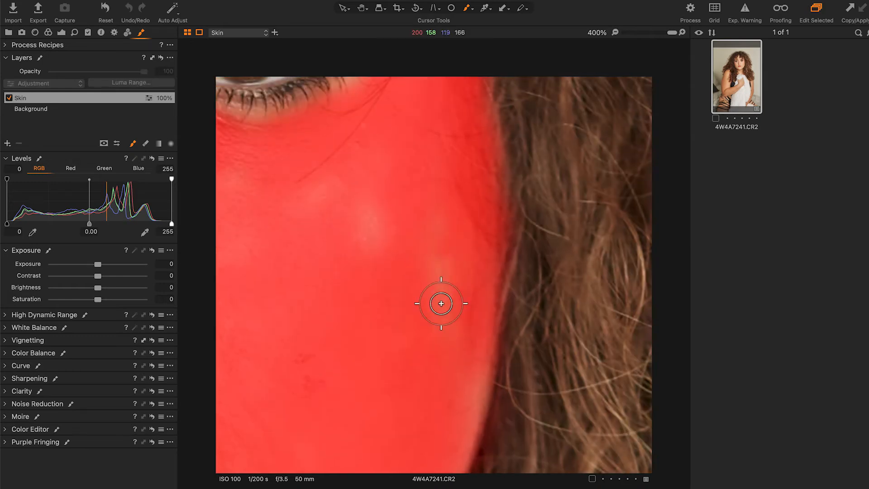
key(space)
drag(289, 249, 531, 231)
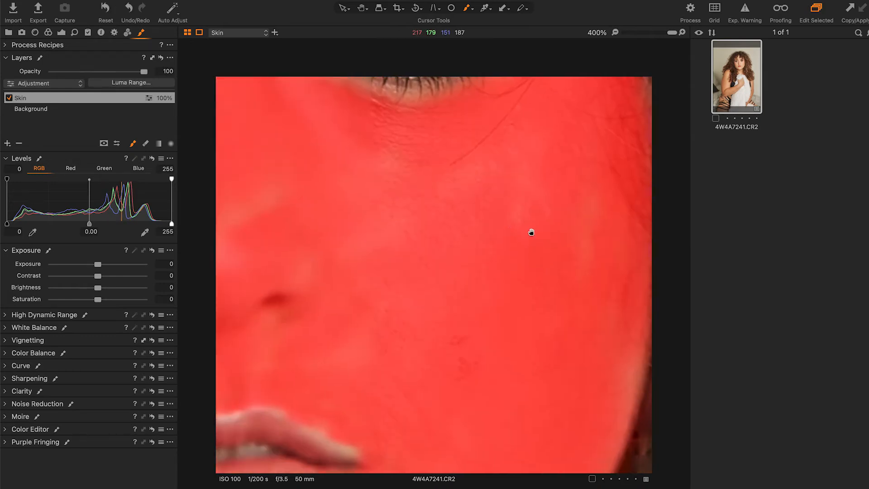
drag(290, 214, 241, 234)
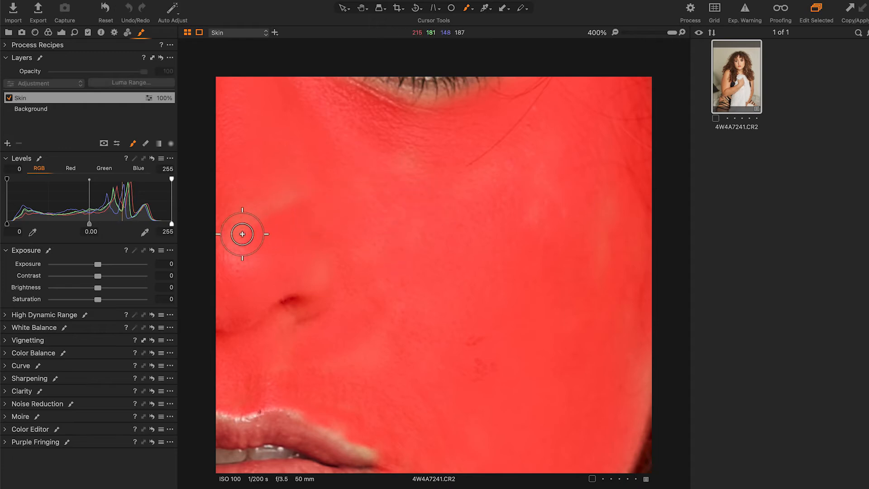
key(space)
mouse_move(426, 191)
mouse_down()
mouse_move(455, 149)
mouse_move(456, 105)
mouse_up()
drag(430, 219, 403, 277)
Even out the mask along the outer edge of the right-hand cheek, following the hair down to the jaw
key(space)
mouse_move(543, 226)
mouse_down()
mouse_move(355, 312)
mouse_move(424, 270)
mouse_up()
drag(443, 355, 444, 364)
key(space)
drag(396, 305, 410, 130)
mouse_move(468, 197)
mouse_down()
mouse_move(458, 281)
mouse_move(423, 328)
mouse_move(436, 280)
mouse_up()
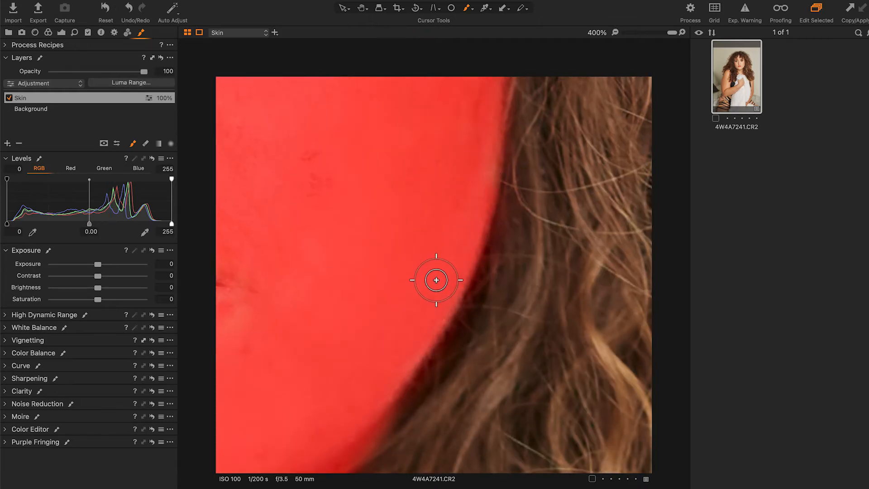
Extend the mask over the unpainted left-hand cheek, from the inner eye corner under the eye to the hair
scroll(436, 279, down, 6)
scroll(436, 280, up, 5)
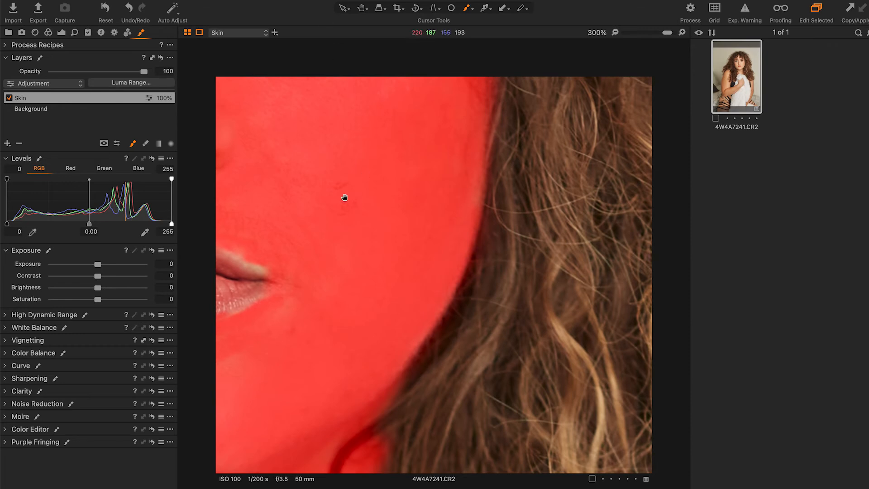
drag(344, 197, 466, 281)
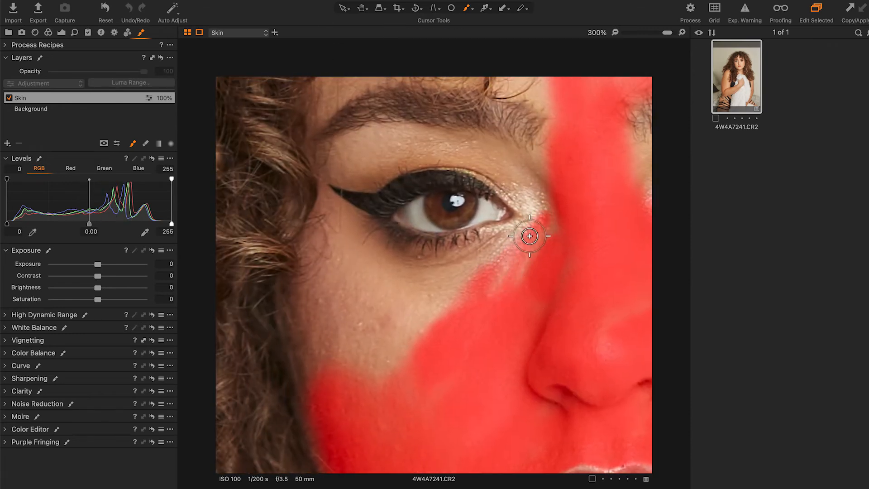
mouse_move(530, 235)
mouse_down()
mouse_move(456, 346)
mouse_move(353, 332)
mouse_move(328, 316)
mouse_move(319, 373)
mouse_move(295, 314)
mouse_move(299, 378)
mouse_move(350, 352)
mouse_move(358, 370)
mouse_move(390, 370)
mouse_move(468, 301)
mouse_move(460, 281)
mouse_move(483, 262)
mouse_move(472, 262)
mouse_move(495, 250)
mouse_move(403, 300)
mouse_move(459, 302)
mouse_move(400, 350)
mouse_move(422, 403)
mouse_move(353, 311)
mouse_move(349, 284)
mouse_move(327, 338)
mouse_move(317, 271)
mouse_move(307, 314)
mouse_move(286, 297)
mouse_up()
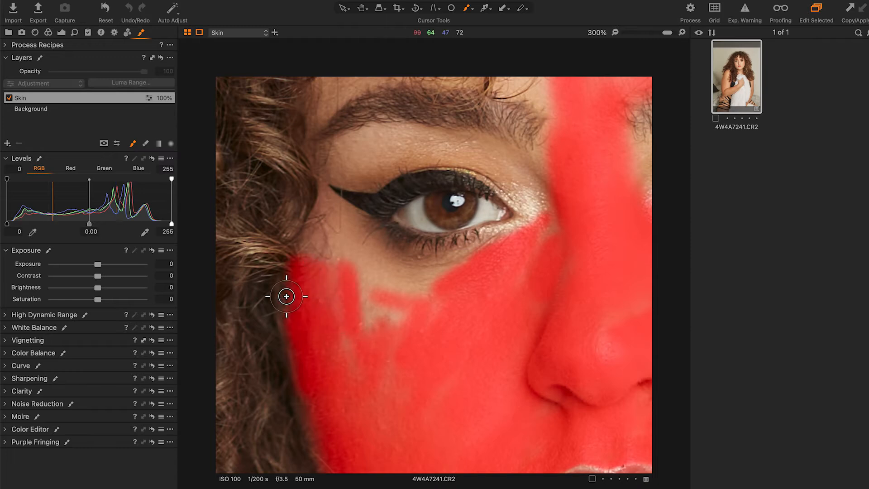
mouse_move(308, 206)
mouse_down()
mouse_move(316, 245)
mouse_move(370, 286)
mouse_move(347, 282)
mouse_move(345, 227)
mouse_move(366, 243)
mouse_move(378, 286)
mouse_move(328, 296)
mouse_move(337, 281)
mouse_move(419, 307)
mouse_move(381, 267)
mouse_move(423, 275)
mouse_move(426, 292)
mouse_move(368, 326)
mouse_move(398, 394)
mouse_up()
Mask the left-hand upper eyelid between brow and eyeliner, and refine the mask along the lower lashes to the inner corner
scroll(454, 339, up, 5)
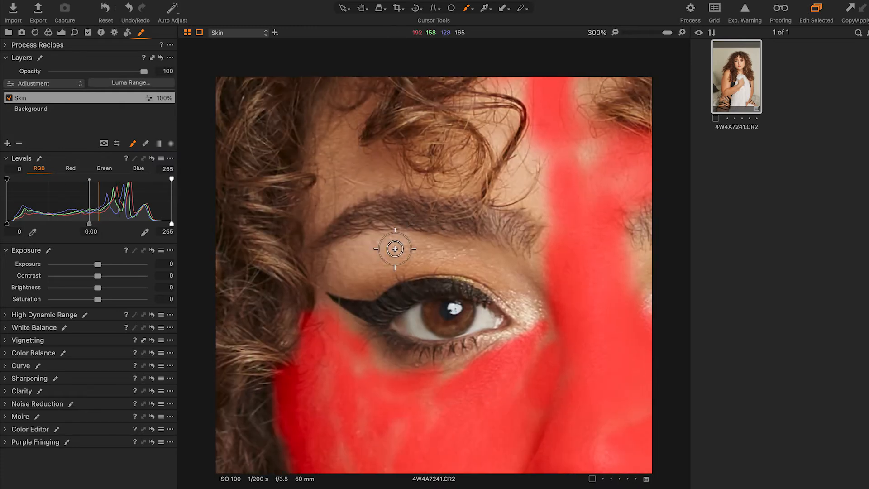
mouse_move(390, 247)
mouse_down()
mouse_move(409, 247)
mouse_move(378, 246)
mouse_move(418, 246)
mouse_move(536, 300)
mouse_move(469, 260)
mouse_move(534, 291)
mouse_move(497, 266)
mouse_move(551, 288)
mouse_up()
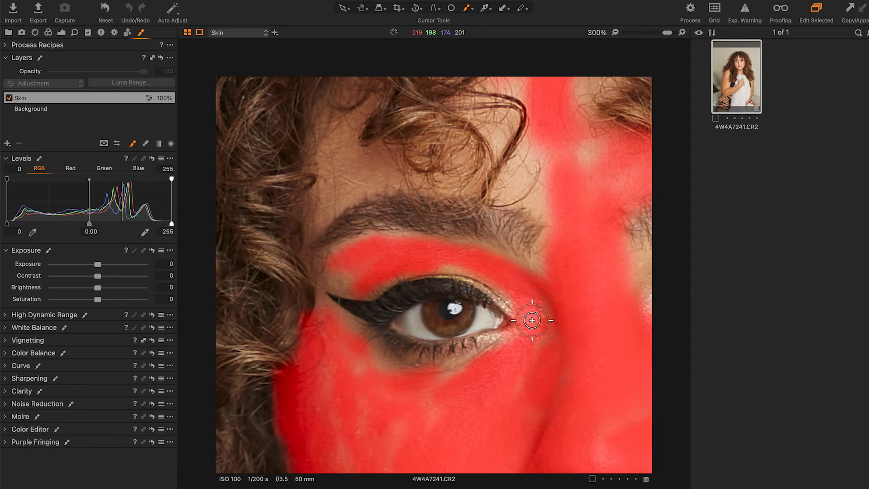
scroll(407, 431, down, 5)
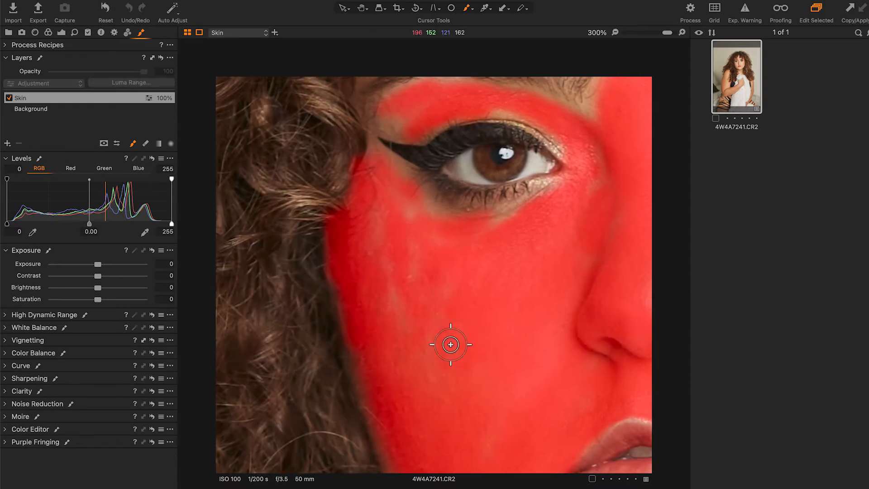
scroll(407, 277, up, 5)
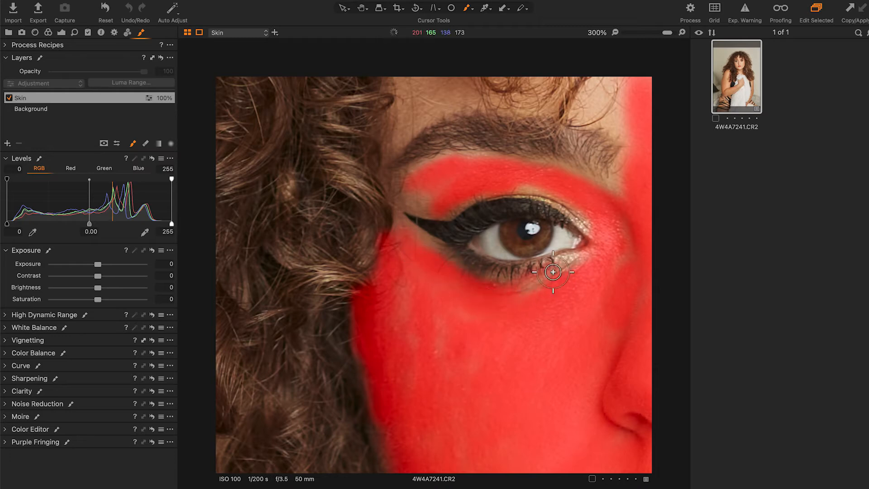
drag(553, 271, 572, 265)
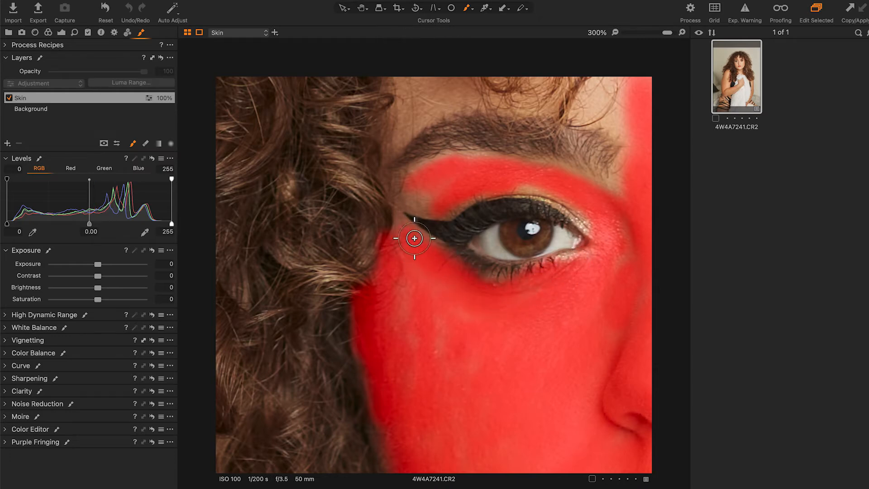
Paint the mask over the left-hand temple and the exposed forehead skin between the curls and the eyebrows
scroll(421, 205, up, 5)
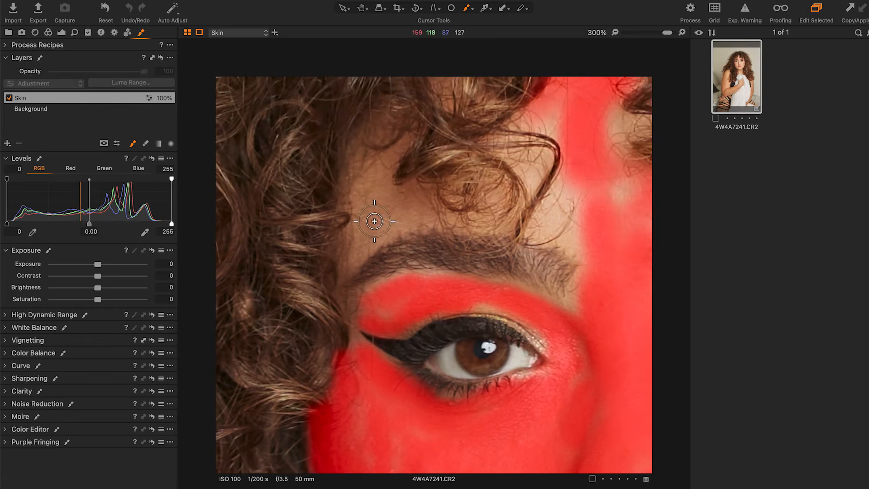
mouse_move(376, 217)
mouse_down()
mouse_move(380, 192)
mouse_move(359, 176)
mouse_move(362, 258)
mouse_move(352, 268)
mouse_move(365, 249)
mouse_move(399, 236)
mouse_up()
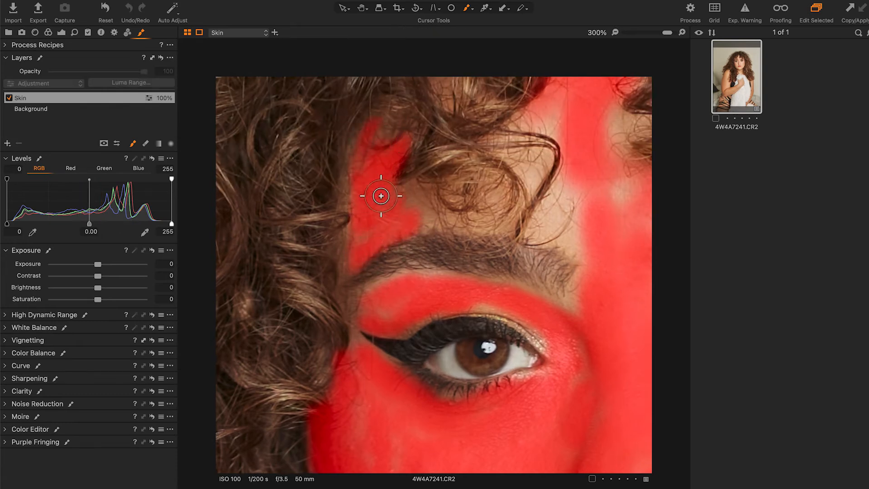
scroll(427, 218, right, 5)
scroll(427, 217, up, 2)
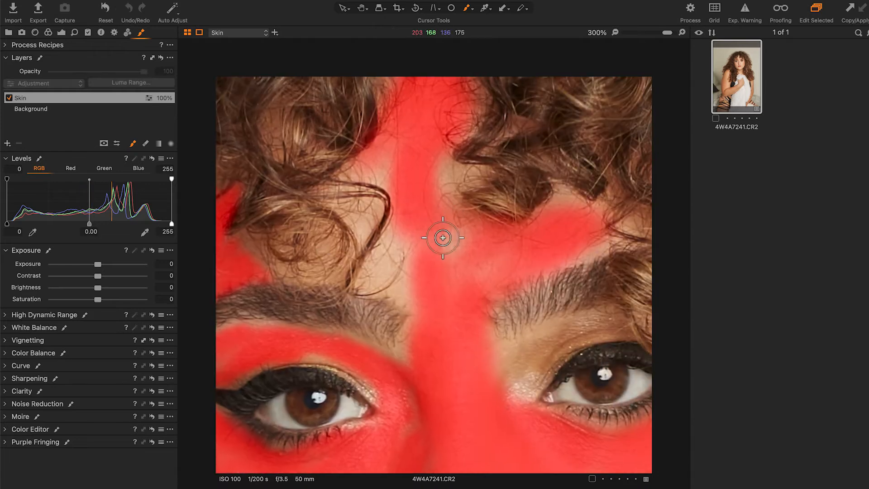
mouse_move(369, 283)
mouse_down()
mouse_move(398, 294)
mouse_move(398, 203)
mouse_move(382, 159)
mouse_up()
mouse_move(526, 244)
mouse_down()
mouse_move(451, 230)
mouse_move(433, 266)
mouse_up()
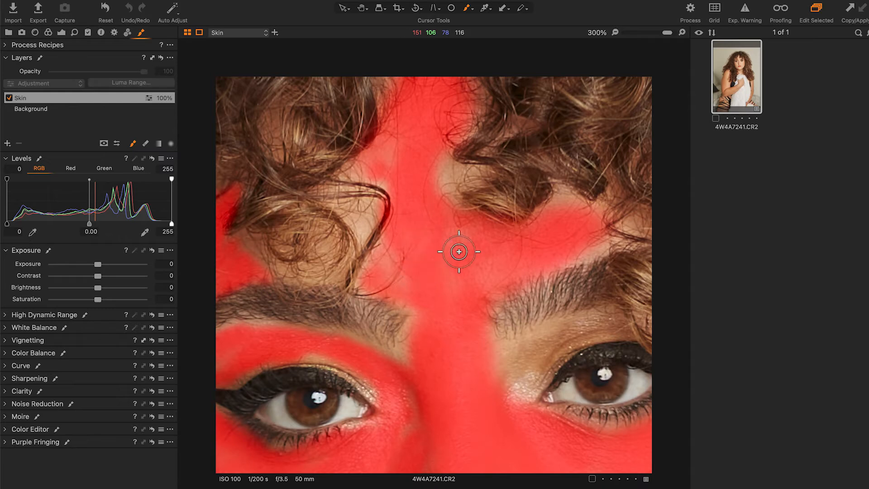
mouse_move(547, 253)
mouse_down()
mouse_move(450, 195)
mouse_move(461, 218)
mouse_move(460, 187)
mouse_move(416, 229)
mouse_move(354, 215)
mouse_move(365, 225)
mouse_move(354, 234)
mouse_move(359, 209)
mouse_move(390, 172)
mouse_move(410, 191)
mouse_move(432, 156)
mouse_up()
Mask the right-hand upper eyelid and inner eye corner, and the skin around the eyeliner wing up to the temple
scroll(437, 310, down, 5)
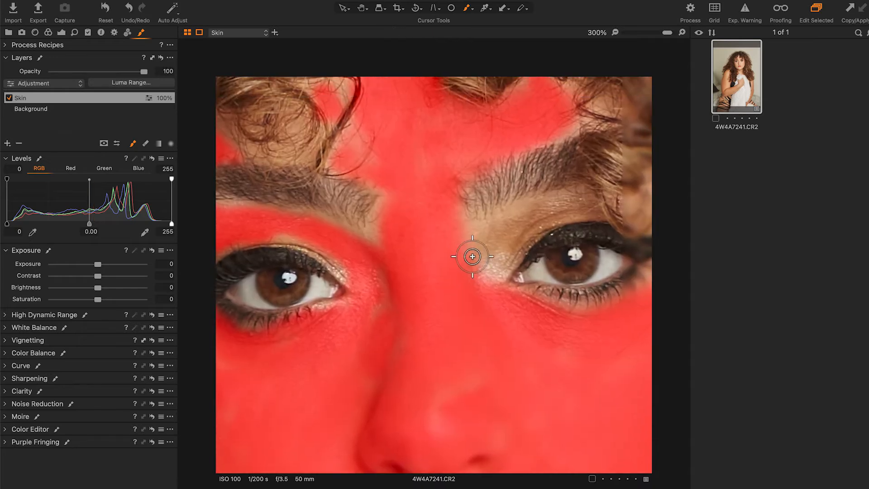
mouse_move(471, 256)
mouse_down()
mouse_move(475, 274)
mouse_move(494, 264)
mouse_move(486, 291)
mouse_move(550, 205)
mouse_move(558, 209)
mouse_move(552, 221)
mouse_move(498, 218)
mouse_move(522, 208)
mouse_move(358, 165)
mouse_up()
drag(614, 217, 505, 331)
mouse_move(507, 244)
mouse_down()
mouse_move(492, 220)
mouse_move(474, 218)
mouse_move(459, 238)
mouse_up()
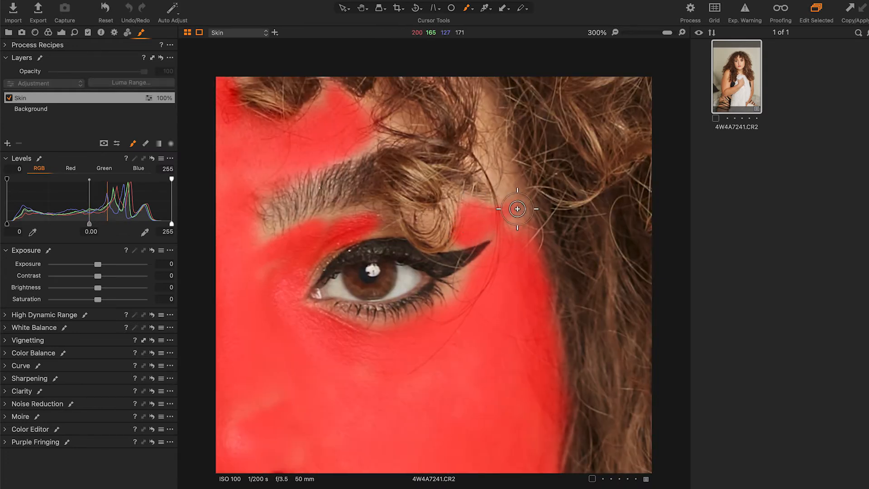
mouse_move(517, 208)
mouse_down()
mouse_move(502, 147)
mouse_move(488, 163)
mouse_move(523, 199)
mouse_up()
mouse_move(417, 126)
mouse_down()
mouse_move(371, 146)
mouse_move(414, 166)
mouse_up()
Touch up the thin mask areas beside the right-hand nostril and around the nearby corner of the mouth
mouse_move(498, 277)
mouse_down()
mouse_move(551, 118)
mouse_move(546, 100)
mouse_up()
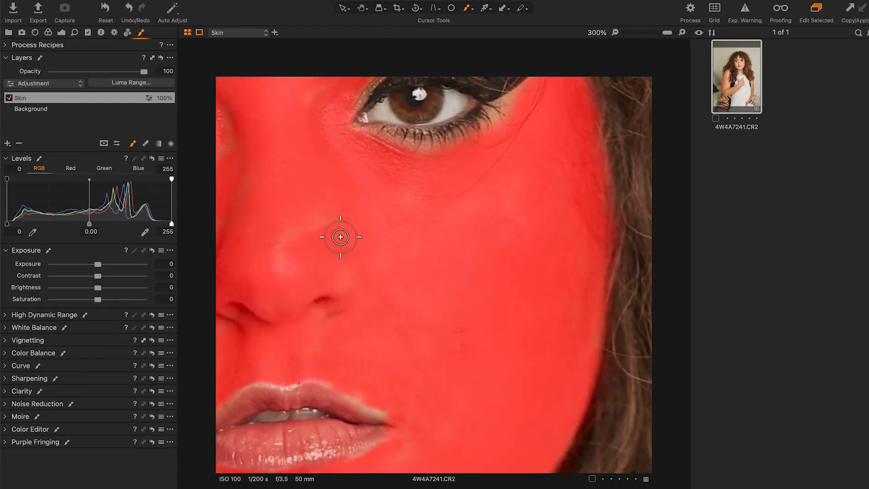
drag(302, 237, 349, 286)
drag(355, 343, 383, 347)
drag(386, 281, 459, 91)
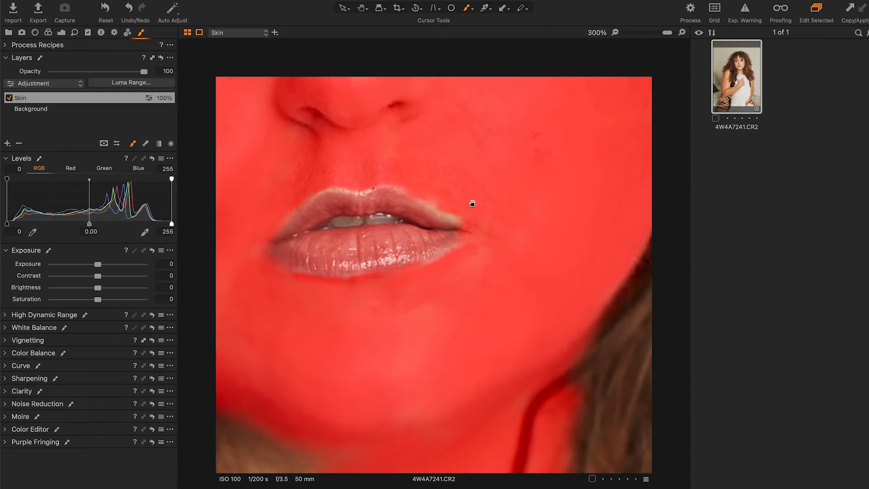
drag(466, 226, 515, 131)
Fill in the mask on the neck and extend its right-hand side down to the white fluffy fabric
drag(493, 287, 547, 72)
mouse_move(417, 169)
mouse_down()
mouse_move(368, 175)
mouse_move(451, 314)
mouse_move(427, 297)
mouse_move(481, 334)
mouse_move(467, 310)
mouse_move(497, 337)
mouse_move(500, 325)
mouse_move(408, 184)
mouse_move(382, 188)
mouse_move(394, 115)
mouse_move(357, 136)
mouse_up()
drag(475, 200, 448, 122)
drag(418, 132, 455, 148)
mouse_move(462, 123)
mouse_down()
mouse_move(496, 242)
mouse_move(416, 204)
mouse_move(437, 215)
mouse_move(423, 174)
mouse_move(430, 161)
mouse_move(488, 247)
mouse_move(469, 252)
mouse_move(410, 215)
mouse_up()
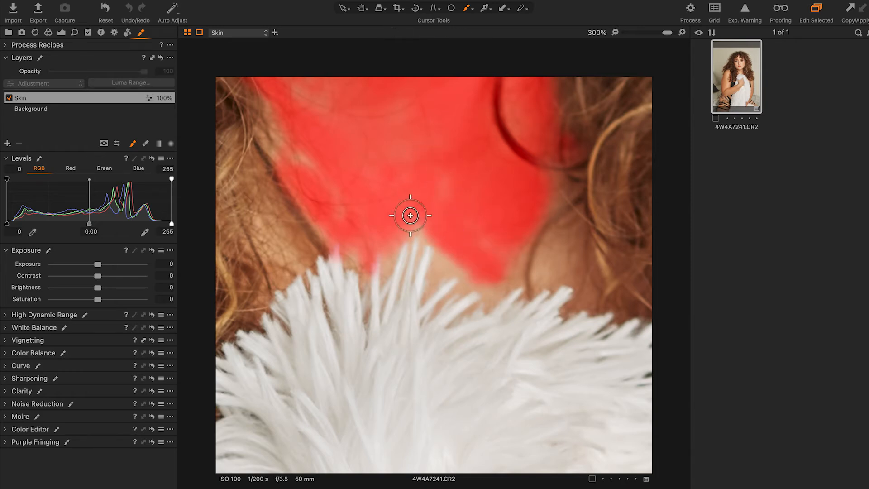
mouse_move(469, 269)
mouse_down()
mouse_move(497, 293)
mouse_move(547, 213)
mouse_up()
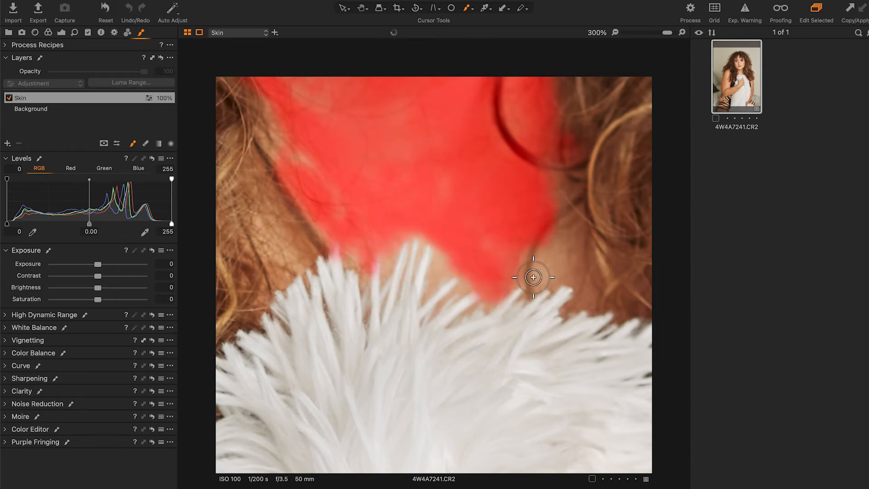
Fill the mask gaps on the left-hand side of the neck, along the hair and under the jaw
mouse_move(408, 192)
mouse_down()
mouse_move(576, 289)
mouse_move(559, 289)
mouse_up()
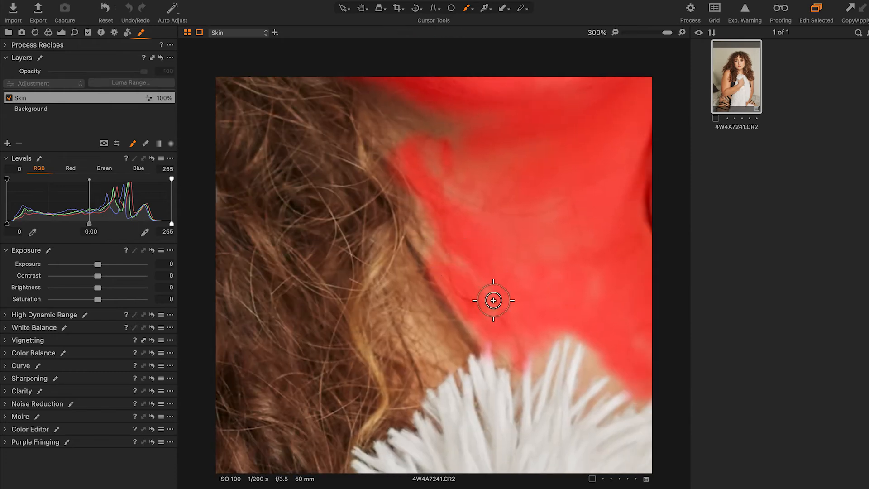
mouse_move(448, 210)
mouse_down()
mouse_move(510, 277)
mouse_move(499, 267)
mouse_up()
mouse_move(488, 209)
mouse_down()
mouse_move(514, 281)
mouse_move(514, 271)
mouse_up()
drag(491, 254, 511, 267)
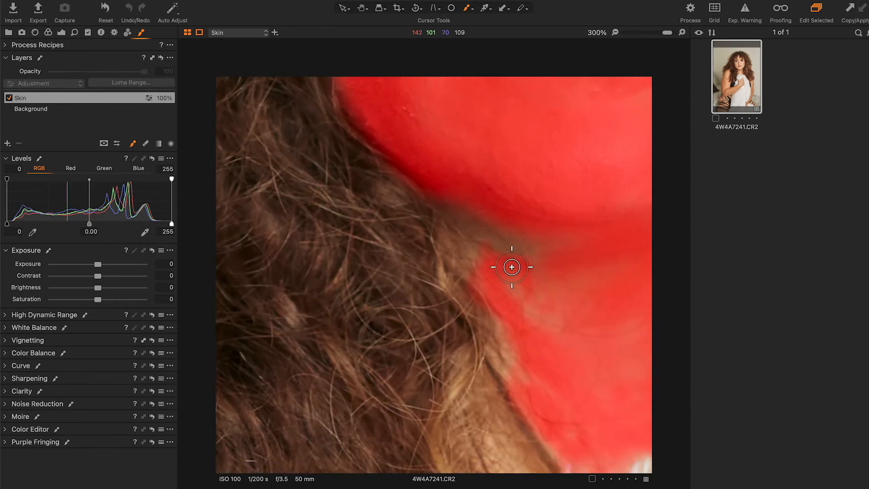
drag(547, 314, 419, 248)
Fill in the skin mask along the left-hand jawline and cheek where they meet the hair
mouse_move(368, 97)
mouse_down()
mouse_move(467, 266)
mouse_move(457, 282)
mouse_up()
drag(386, 268, 429, 293)
mouse_move(538, 291)
mouse_down()
mouse_move(548, 324)
mouse_move(589, 312)
mouse_up()
mouse_move(361, 231)
mouse_down()
mouse_move(434, 376)
mouse_move(421, 367)
mouse_up()
drag(368, 215, 397, 180)
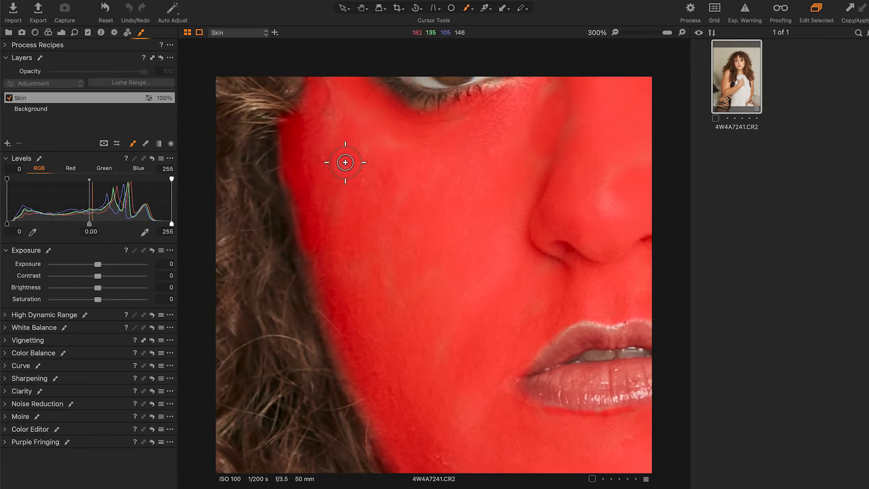
mouse_move(433, 284)
mouse_down()
mouse_move(305, 164)
mouse_move(300, 173)
mouse_up()
drag(554, 133, 416, 194)
mouse_move(446, 223)
mouse_down()
mouse_move(376, 235)
mouse_move(428, 213)
mouse_up()
Mask the forehead skin around and beneath the curls above the left-hand eyebrow, including the gap inside the loose hair loop
key(super+0)
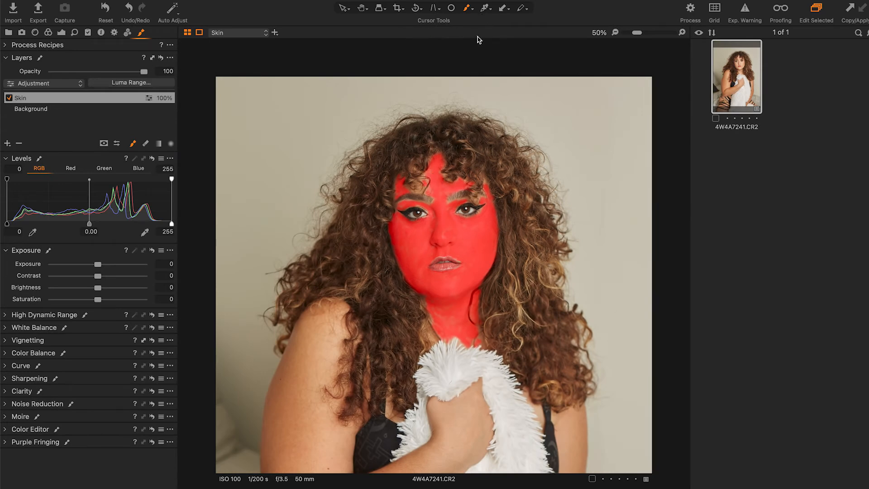
key(super+plus)
key(super+plus)
key(super+plus)
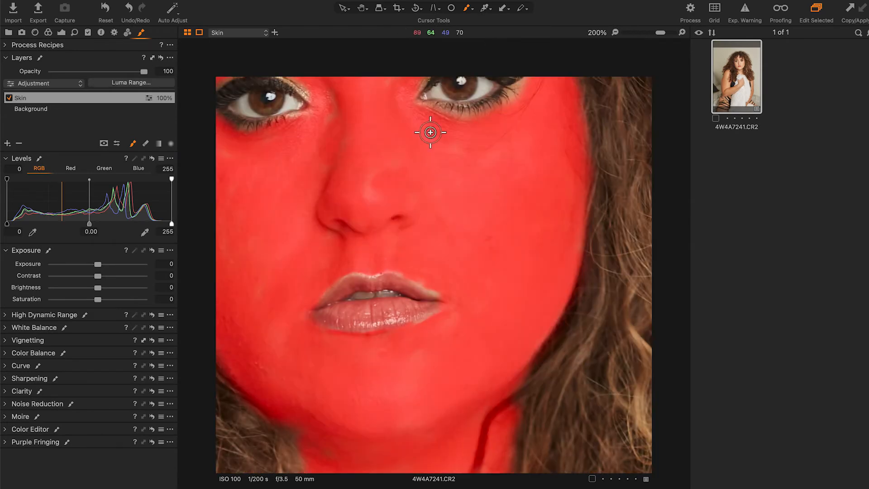
drag(407, 172, 455, 233)
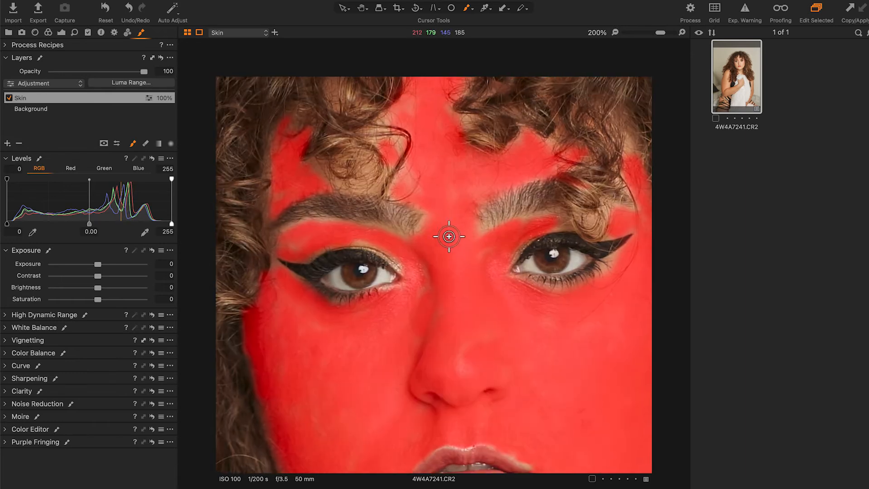
drag(425, 194, 471, 247)
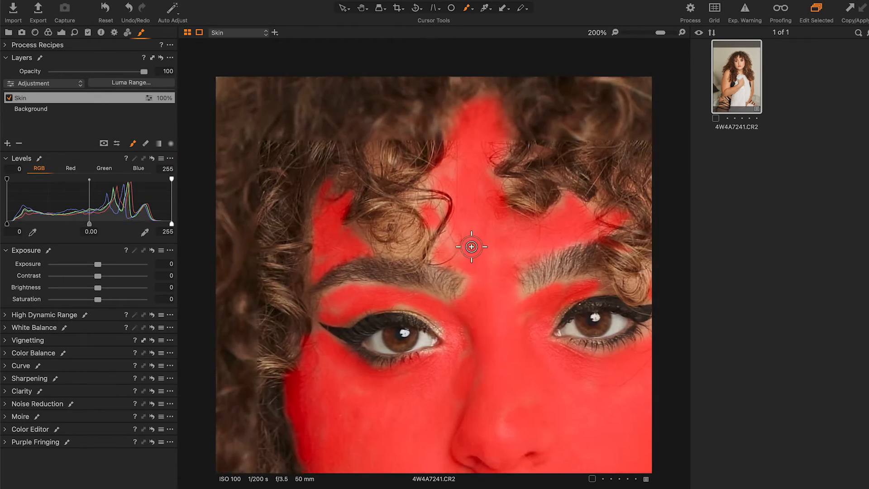
key(super+plus)
drag(484, 199, 459, 294)
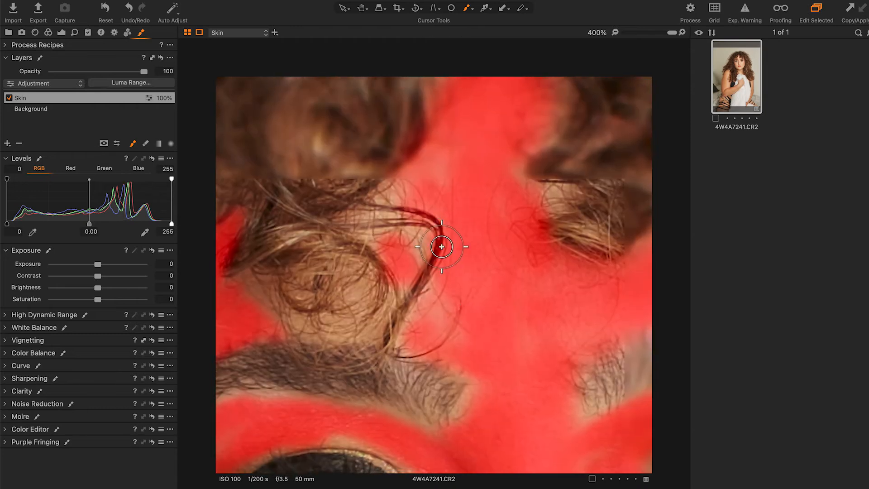
drag(456, 234, 454, 263)
mouse_move(446, 307)
mouse_down()
mouse_move(446, 325)
mouse_move(436, 302)
mouse_up()
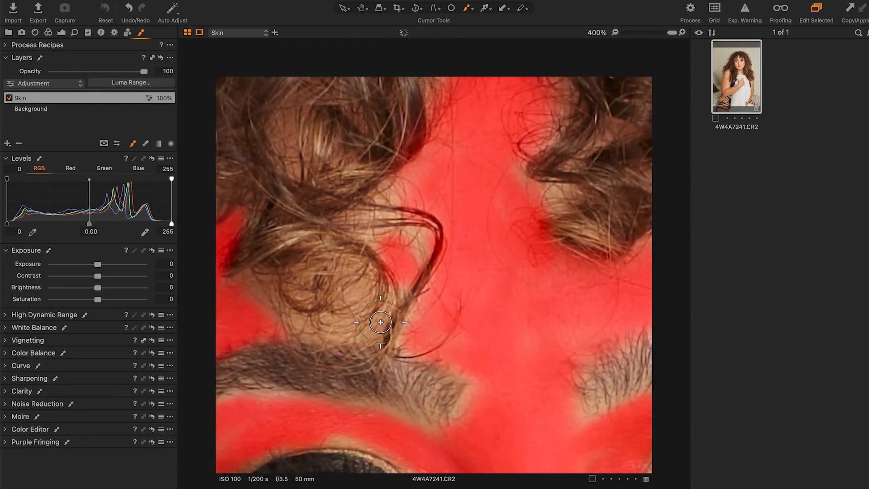
mouse_move(374, 327)
mouse_down()
mouse_move(345, 332)
mouse_move(288, 313)
mouse_up()
mouse_move(407, 272)
mouse_down()
mouse_move(384, 204)
mouse_move(419, 249)
mouse_up()
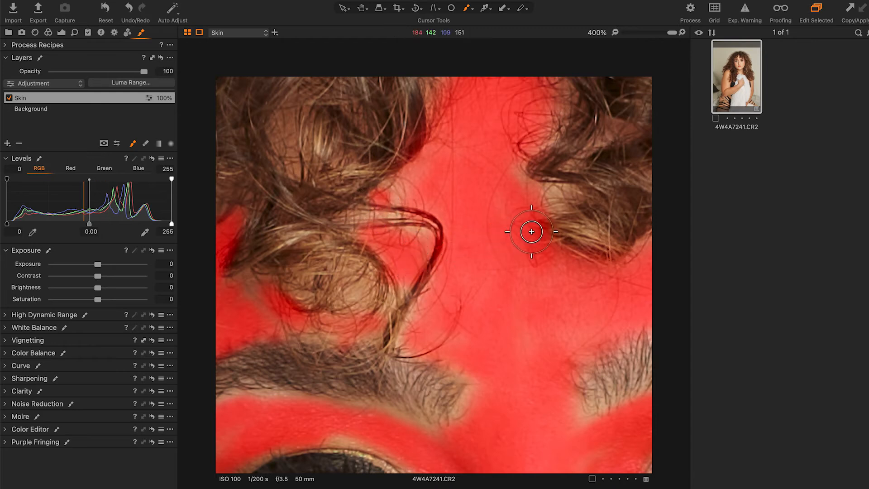
drag(496, 239, 489, 165)
View the whole photo and toggle the mask overlay off and on to check the face and neck mask
key(super+minus)
key(super+minus)
key(super+minus)
key(super+minus)
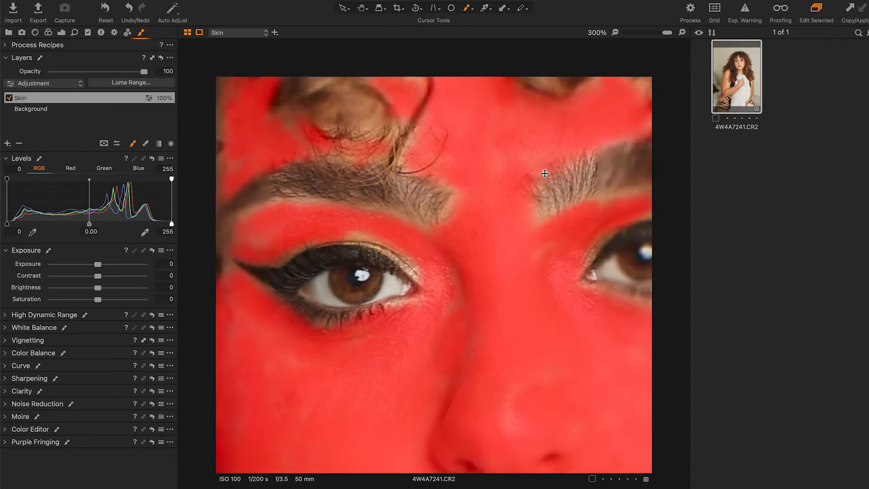
key(super+minus)
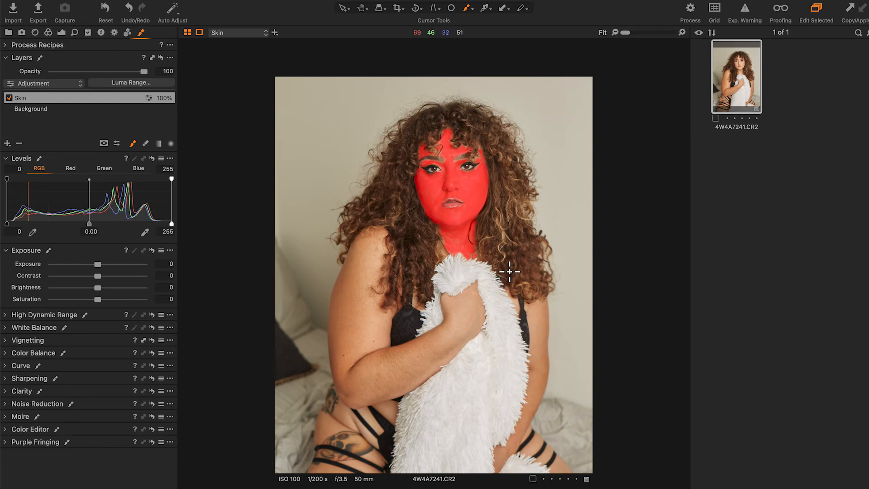
key(m)
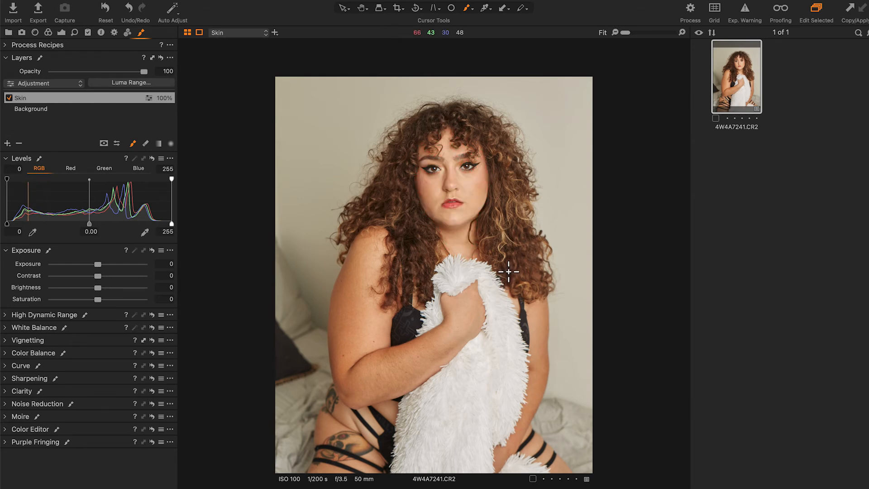
key(m)
key(m)
key(m)
key(m)
Enlarge the brush and mask the left-hand upper arm from its middle up to the shoulder beside the hair
scroll(386, 290, up, 5)
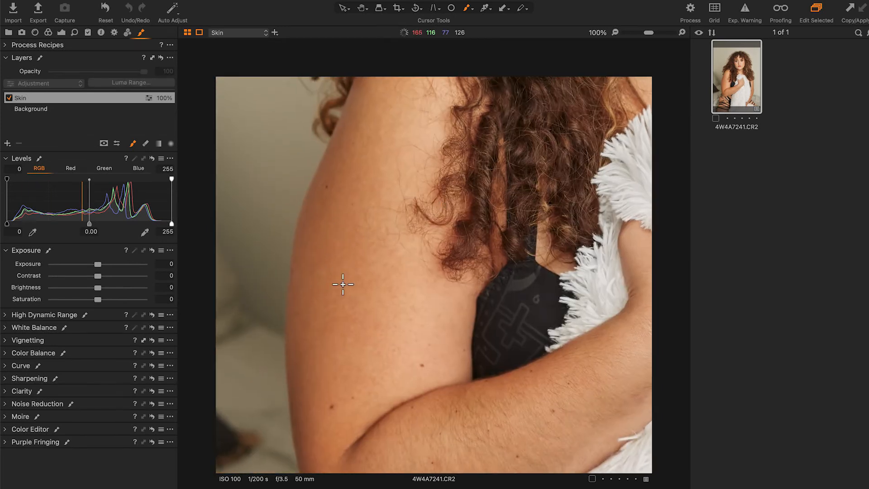
mouse_move(352, 269)
mouse_down()
mouse_move(341, 258)
mouse_move(349, 274)
mouse_up()
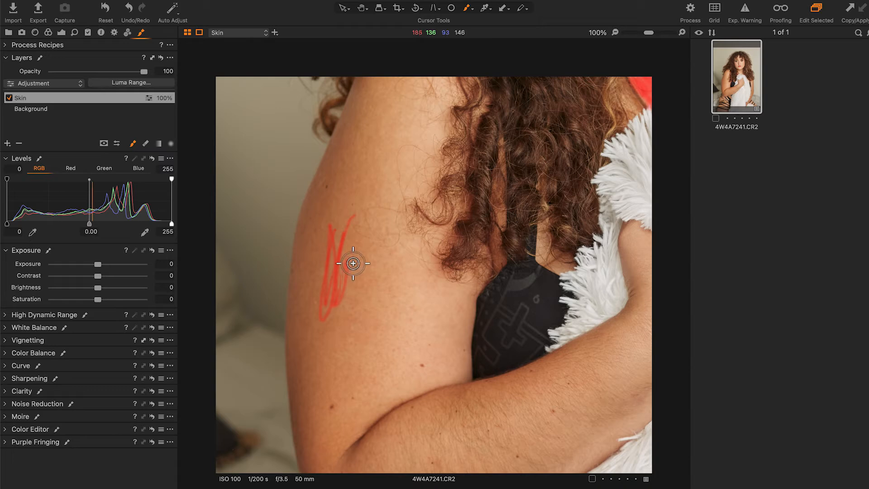
mouse_move(352, 265)
mouse_down()
mouse_move(345, 210)
mouse_move(368, 210)
mouse_move(330, 277)
mouse_move(333, 211)
mouse_move(371, 163)
mouse_move(380, 225)
mouse_move(339, 381)
mouse_move(341, 301)
mouse_move(368, 235)
mouse_move(343, 385)
mouse_up()
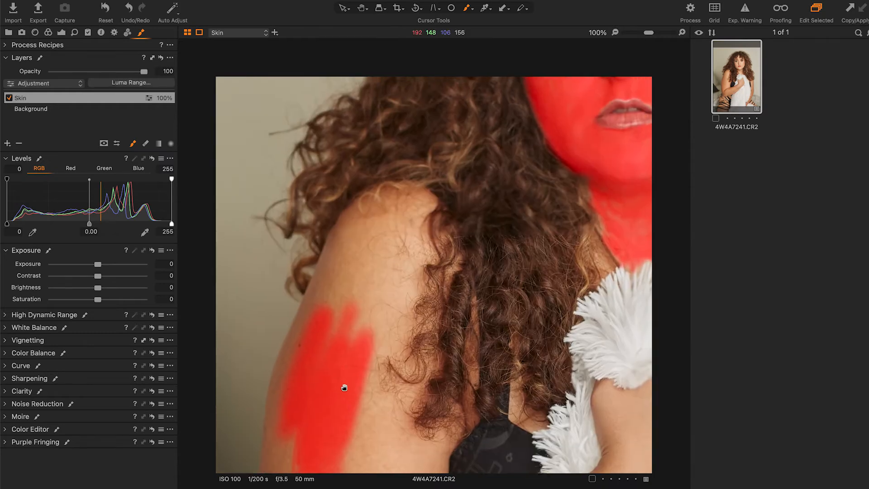
mouse_move(304, 363)
mouse_down()
mouse_move(330, 314)
mouse_move(382, 252)
mouse_move(351, 363)
mouse_move(390, 298)
mouse_move(354, 226)
mouse_move(345, 272)
mouse_move(374, 262)
mouse_move(406, 209)
mouse_move(368, 200)
mouse_move(401, 194)
mouse_move(406, 304)
mouse_move(419, 235)
mouse_move(347, 346)
mouse_up()
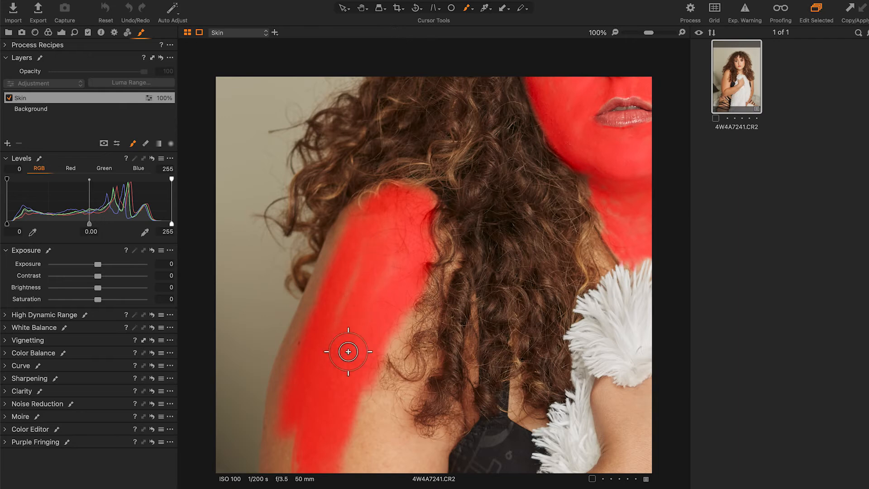
scroll(348, 351, down, 5)
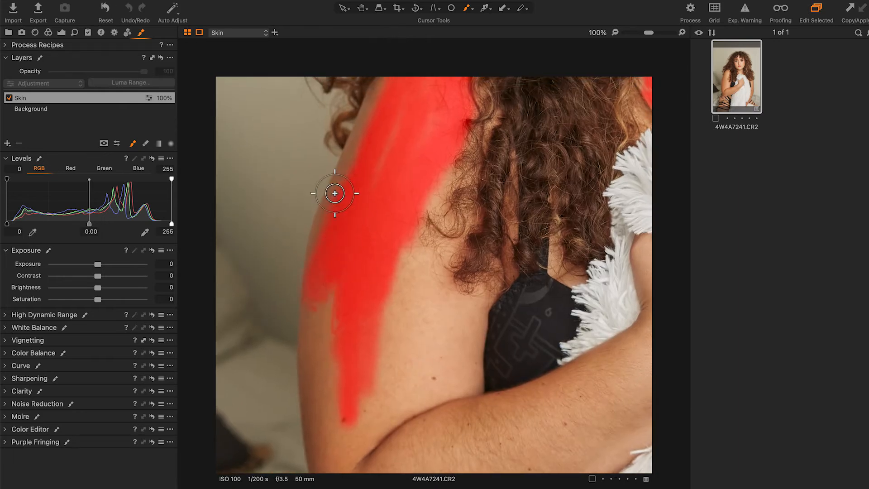
drag(346, 193, 324, 294)
Extend the mask down the upper arm into the elbow crease and widen it toward the arm's outer edge
scroll(324, 294, down, 4)
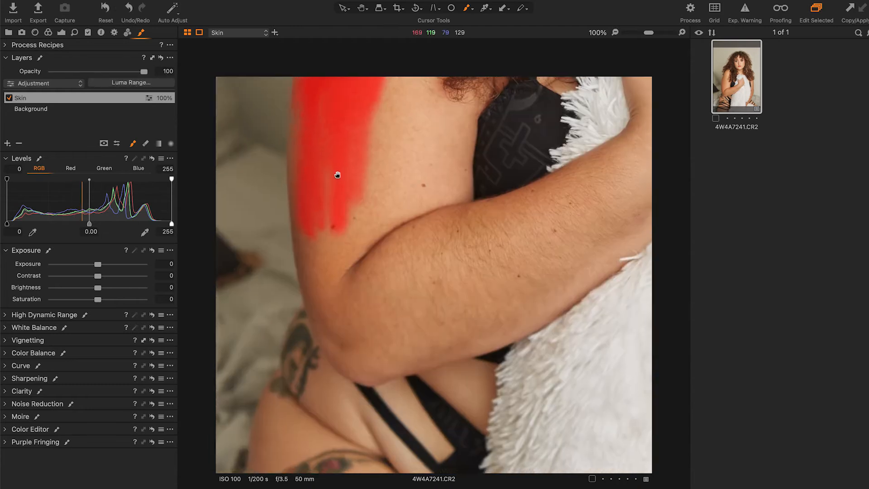
mouse_move(382, 177)
mouse_down()
mouse_move(355, 262)
mouse_move(404, 203)
mouse_move(344, 285)
mouse_move(348, 256)
mouse_move(325, 201)
mouse_up()
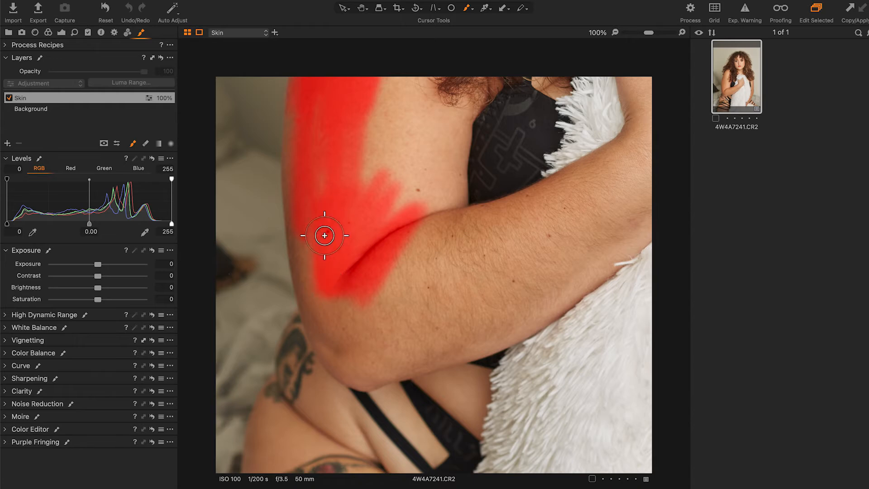
drag(404, 167, 336, 290)
mouse_move(320, 320)
mouse_down()
mouse_move(316, 279)
mouse_move(297, 248)
mouse_move(326, 258)
mouse_move(330, 169)
mouse_move(342, 151)
mouse_up()
drag(305, 240, 409, 222)
mouse_move(400, 290)
mouse_down()
mouse_move(403, 239)
mouse_move(366, 325)
mouse_up()
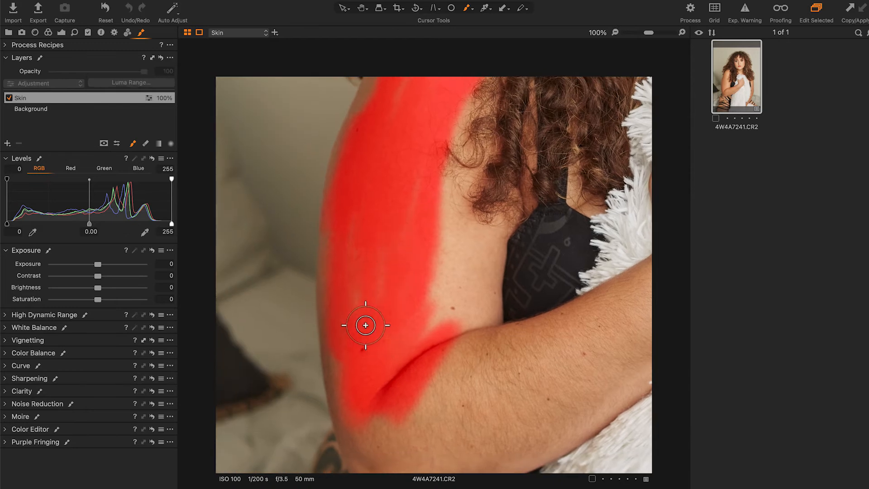
mouse_move(419, 307)
mouse_down()
mouse_move(394, 132)
mouse_move(386, 133)
mouse_up()
Mask the middle and upper part of the forearm from the elbow crease toward the wrist
mouse_move(510, 166)
mouse_down()
mouse_move(498, 185)
mouse_move(527, 204)
mouse_move(523, 219)
mouse_up()
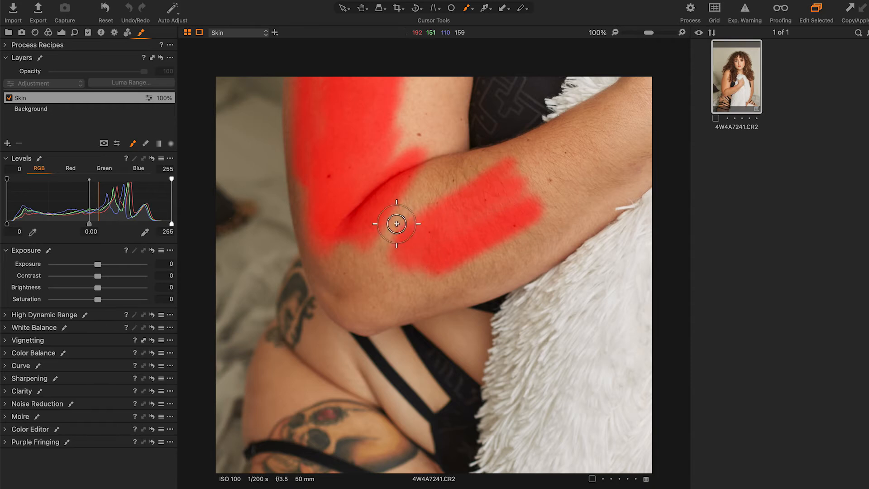
drag(386, 208, 395, 202)
drag(513, 201, 298, 271)
mouse_move(407, 190)
mouse_down()
mouse_move(391, 236)
mouse_move(368, 260)
mouse_move(411, 203)
mouse_move(295, 244)
mouse_move(328, 272)
mouse_move(442, 214)
mouse_up()
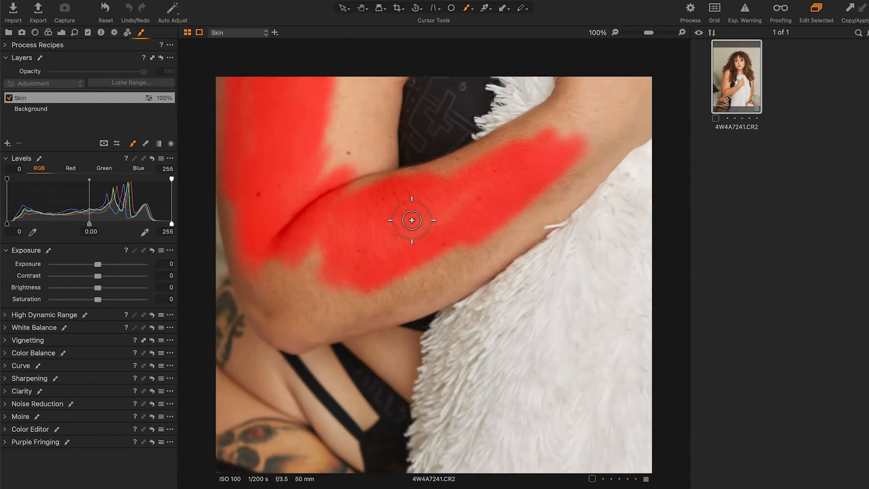
Mask the elbow and the adjoining underside of the forearm, filling the gaps between the existing strokes
mouse_move(411, 220)
mouse_down()
mouse_move(399, 274)
mouse_move(421, 284)
mouse_move(447, 272)
mouse_move(402, 283)
mouse_move(470, 199)
mouse_move(424, 233)
mouse_move(438, 214)
mouse_move(415, 200)
mouse_up()
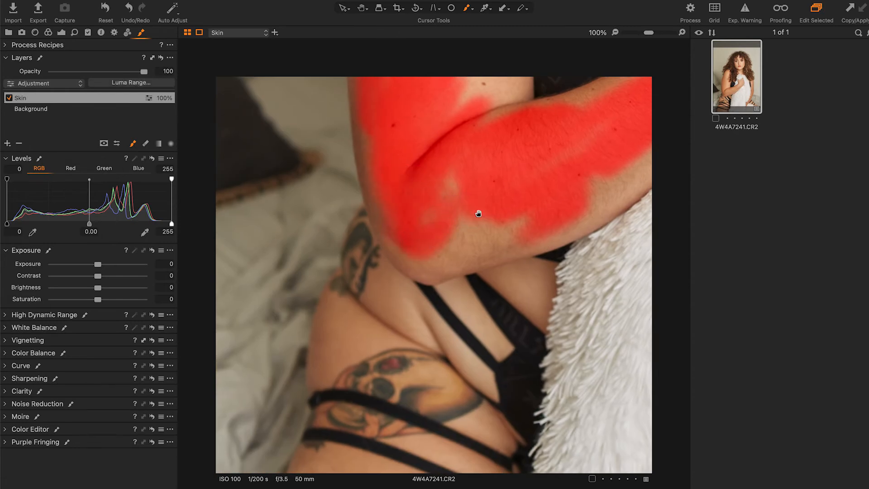
mouse_move(478, 213)
mouse_down()
mouse_move(435, 213)
mouse_move(427, 229)
mouse_move(466, 208)
mouse_move(399, 190)
mouse_up()
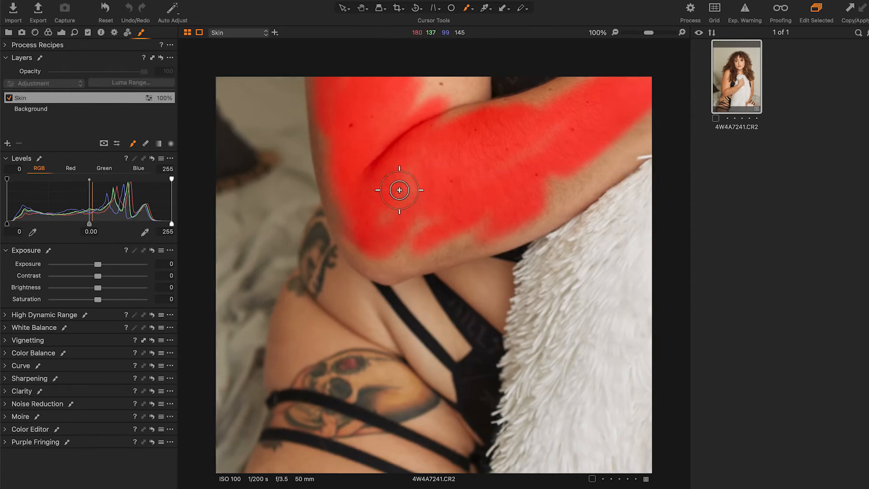
drag(423, 244, 485, 219)
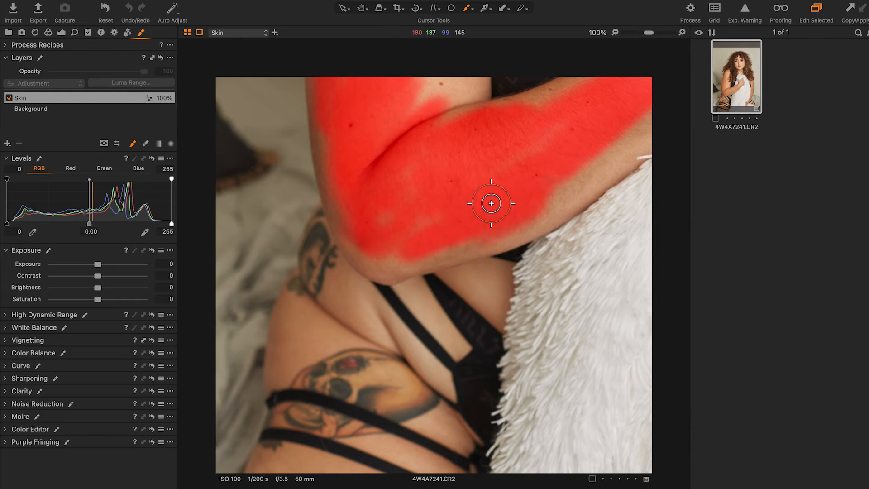
drag(532, 150, 363, 289)
mouse_move(384, 260)
mouse_down()
mouse_move(352, 250)
mouse_move(305, 280)
mouse_up()
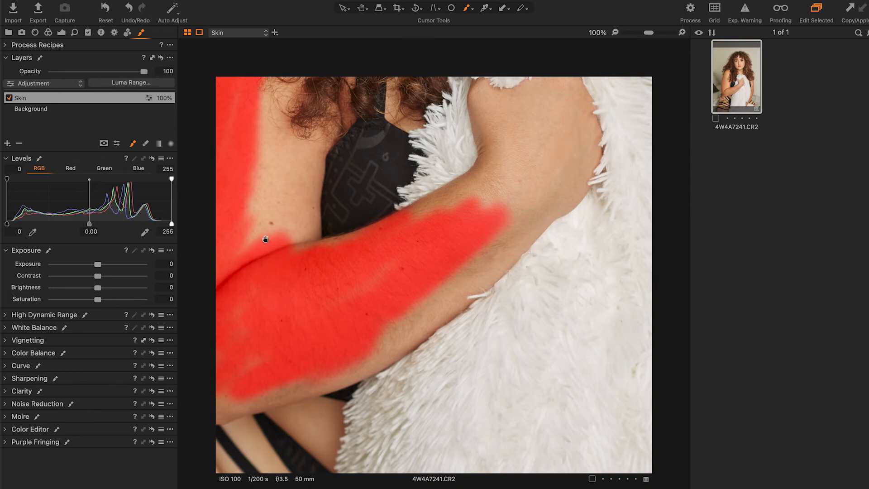
Mask the inner side of the upper arm between the hair, the black top and the elbow crease
drag(265, 238, 306, 382)
mouse_move(300, 266)
mouse_down()
mouse_move(303, 383)
mouse_move(315, 375)
mouse_move(327, 325)
mouse_move(321, 371)
mouse_move(331, 378)
mouse_move(344, 321)
mouse_move(336, 380)
mouse_up()
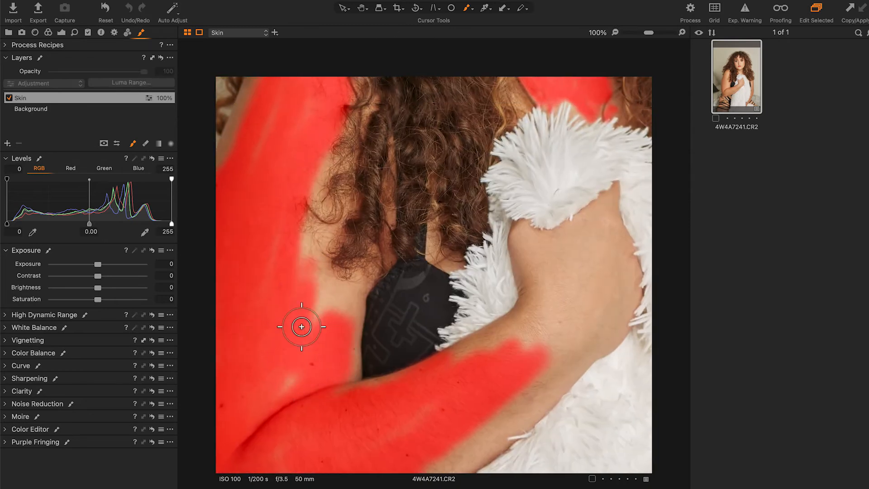
mouse_move(302, 326)
mouse_down()
mouse_move(305, 272)
mouse_move(294, 257)
mouse_move(310, 295)
mouse_move(320, 278)
mouse_move(329, 324)
mouse_up()
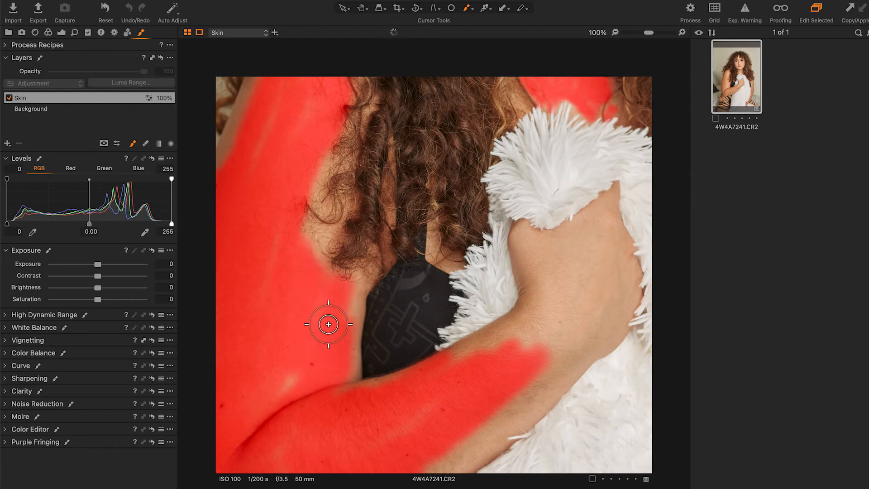
mouse_move(286, 257)
mouse_down()
mouse_move(304, 385)
mouse_move(320, 317)
mouse_move(321, 413)
mouse_move(350, 351)
mouse_move(327, 380)
mouse_up()
Fill the mask over the top of the shoulder and along the outer edge of the upper arm
scroll(327, 380, left, 5)
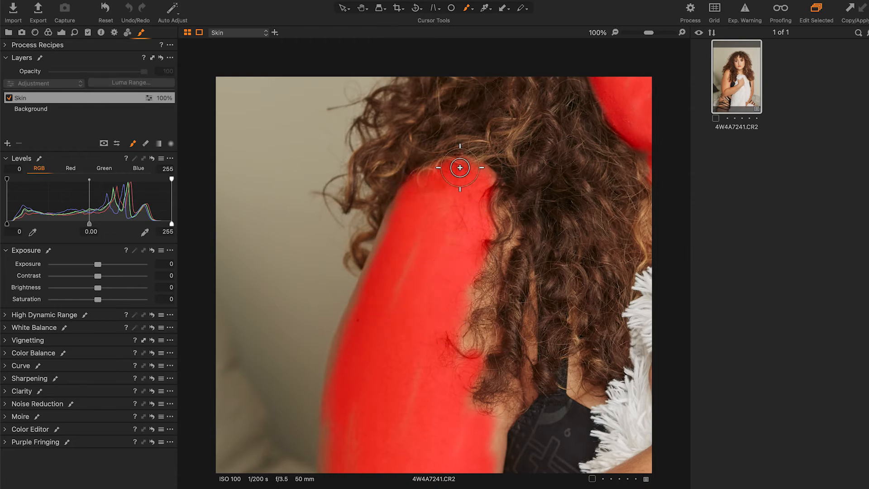
mouse_move(460, 168)
mouse_down()
mouse_move(469, 183)
mouse_move(403, 255)
mouse_up()
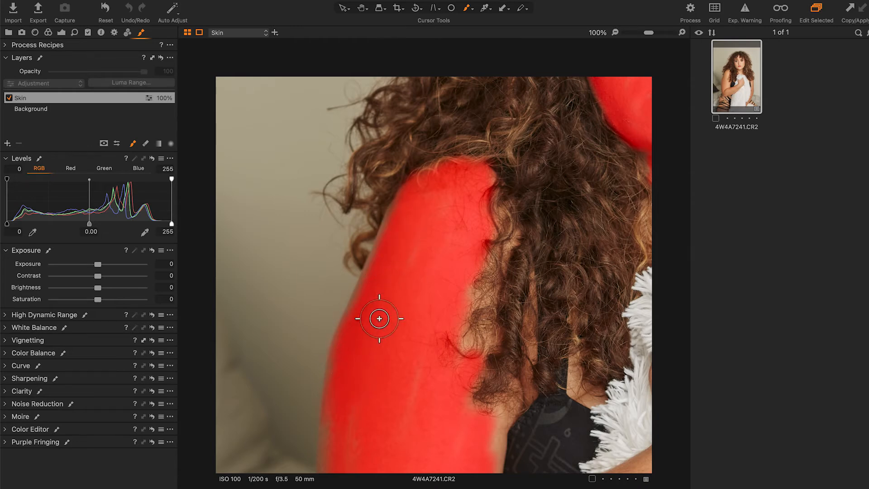
drag(415, 361, 346, 110)
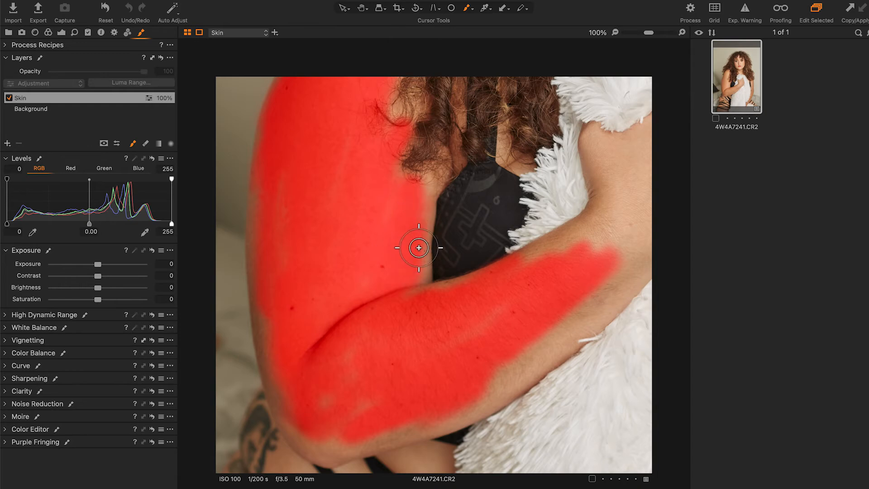
Mask the lower edge of the forearm along the white fluffy fabric up to the wrist
drag(405, 323, 379, 171)
mouse_move(362, 268)
mouse_down()
mouse_move(414, 241)
mouse_move(388, 277)
mouse_move(508, 205)
mouse_move(494, 219)
mouse_up()
mouse_move(545, 165)
mouse_down()
mouse_move(415, 267)
mouse_move(405, 299)
mouse_move(516, 188)
mouse_up()
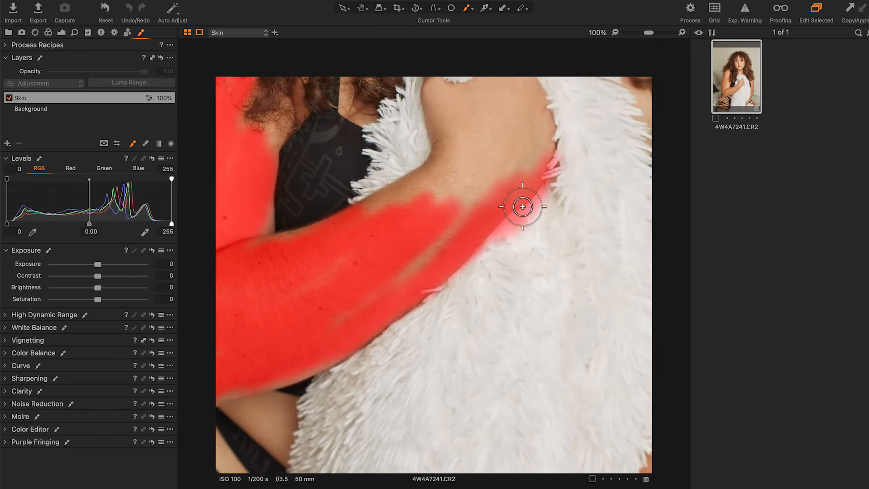
Mask the hand and wrist holding the white fabric and fill the remaining gaps along the forearm down to the elbow
mouse_move(496, 148)
mouse_down()
mouse_move(461, 280)
mouse_move(489, 184)
mouse_move(504, 235)
mouse_move(464, 232)
mouse_move(487, 176)
mouse_move(422, 264)
mouse_move(409, 213)
mouse_move(402, 308)
mouse_move(383, 295)
mouse_move(397, 289)
mouse_move(372, 299)
mouse_move(309, 354)
mouse_up()
drag(425, 289, 338, 408)
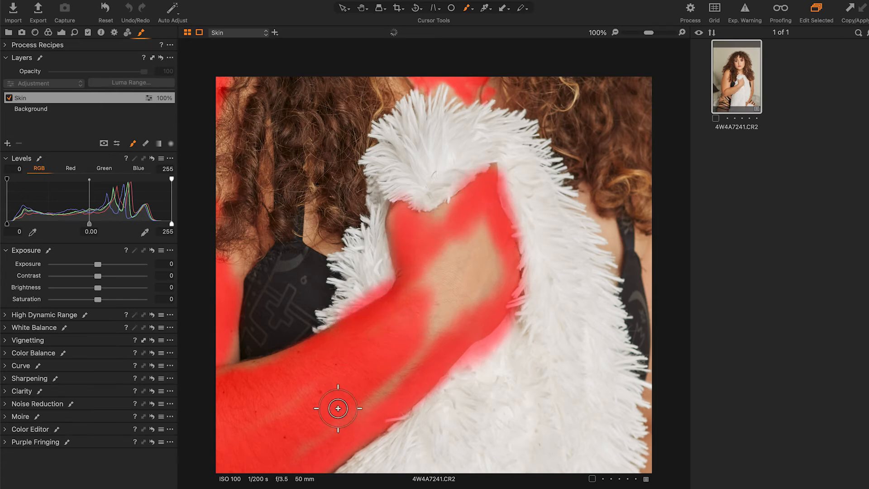
mouse_move(321, 436)
mouse_down()
mouse_move(378, 372)
mouse_move(471, 296)
mouse_move(425, 348)
mouse_move(457, 329)
mouse_move(493, 251)
mouse_move(469, 248)
mouse_move(418, 300)
mouse_move(482, 232)
mouse_move(462, 309)
mouse_up()
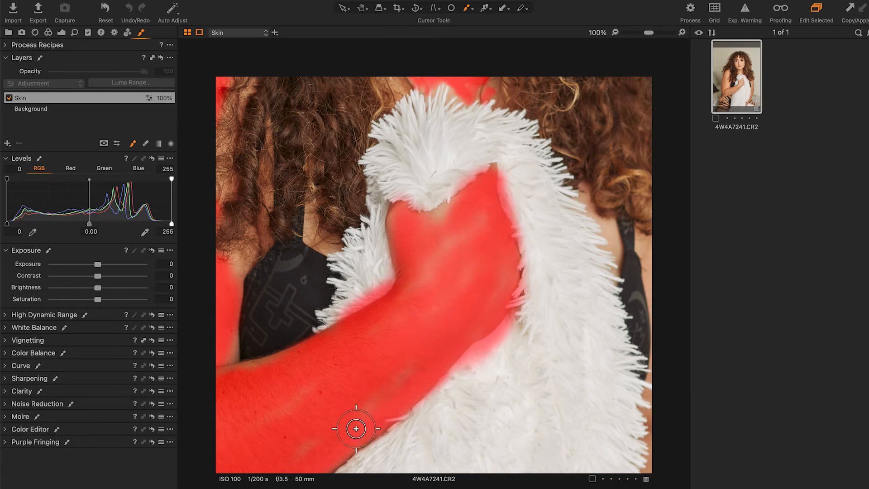
drag(341, 404, 359, 345)
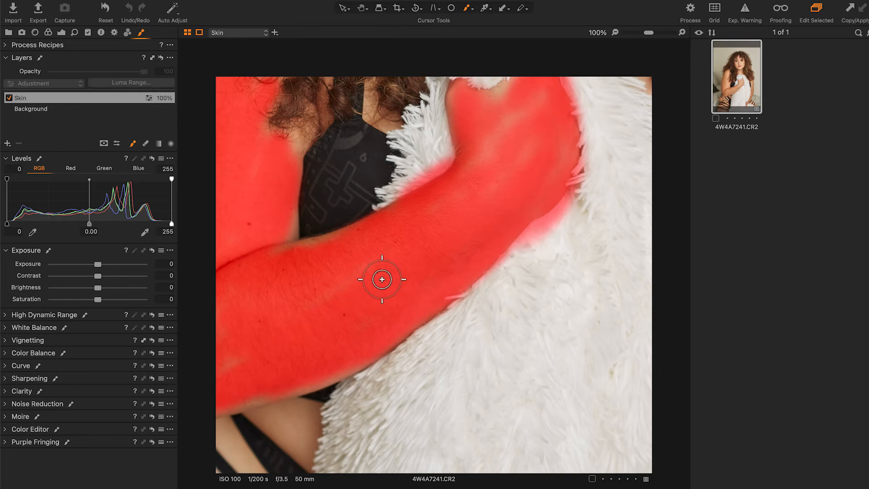
drag(382, 279, 464, 214)
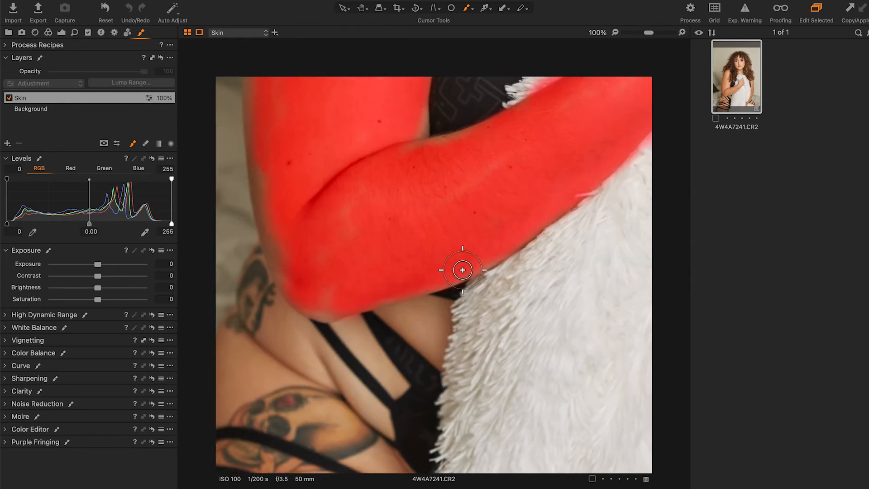
Refine the mask along the forearm's edge beside the black top, around the elbow and up the upper arm's outer edge
drag(443, 220, 409, 281)
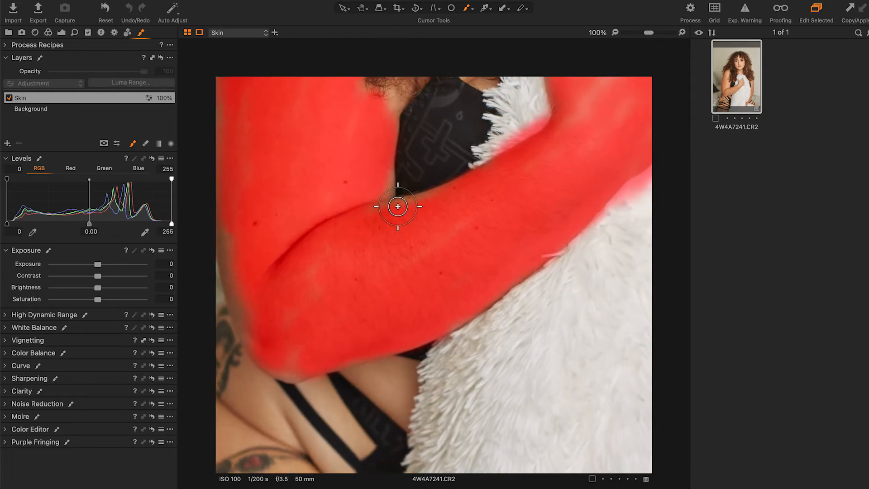
mouse_move(367, 221)
mouse_down()
mouse_move(395, 277)
mouse_move(347, 244)
mouse_up()
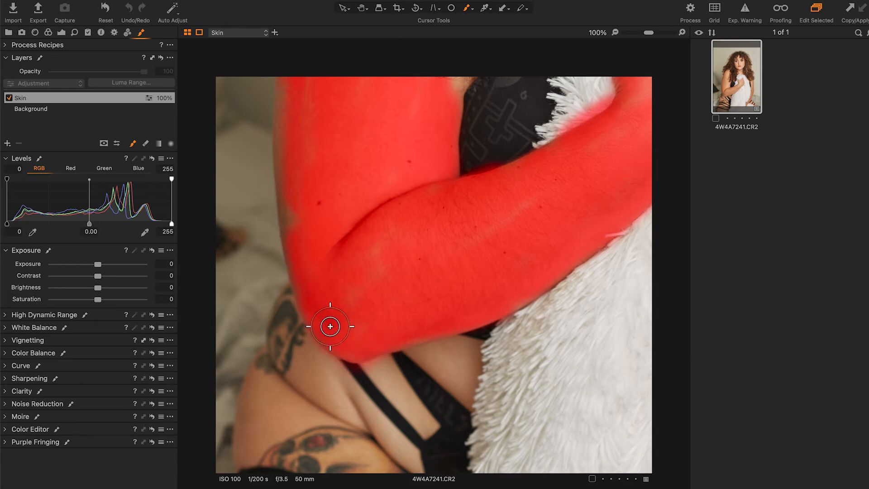
drag(345, 199, 371, 301)
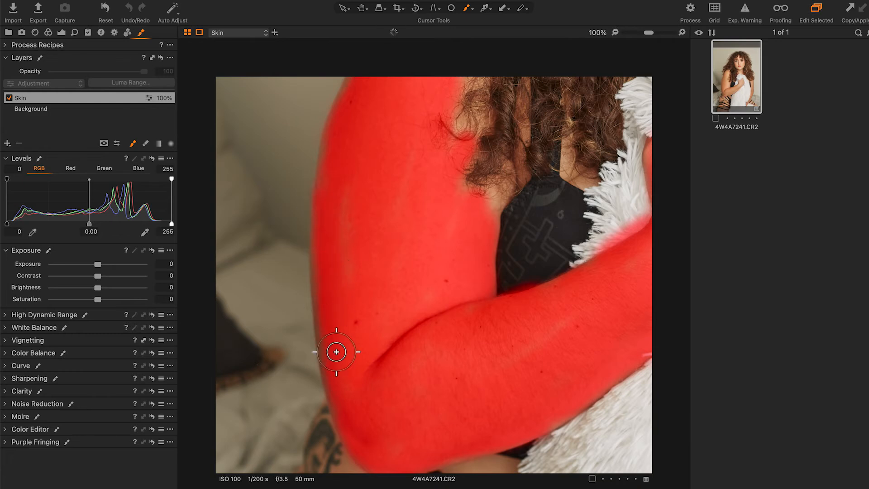
drag(357, 431, 364, 231)
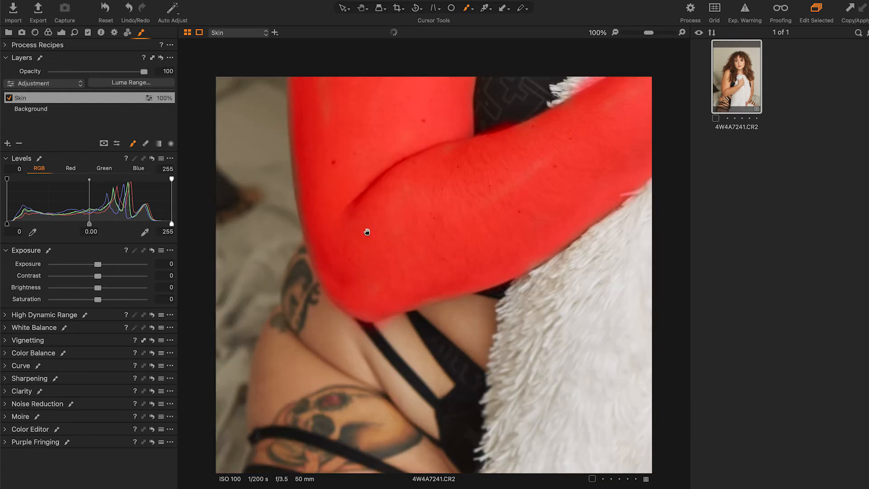
drag(490, 212, 436, 164)
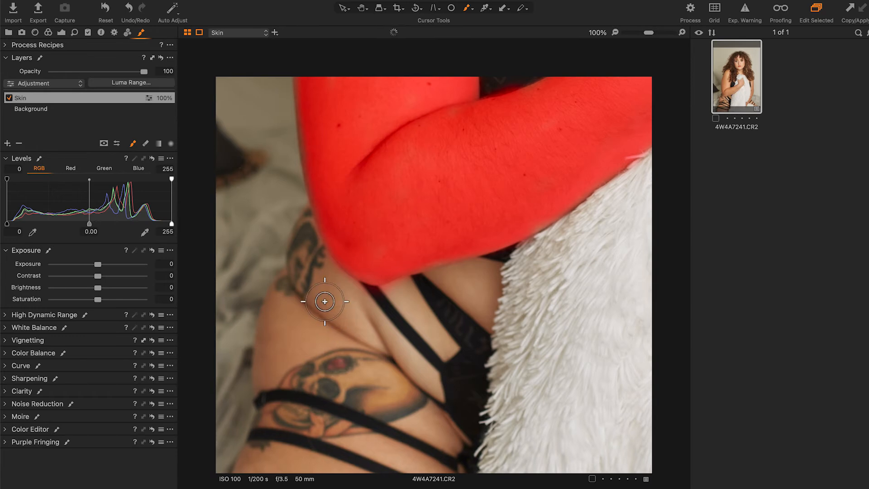
Mask the torso skin below the elbow, between the black straps and up to the white fluffy fabric
mouse_move(320, 300)
mouse_down()
mouse_move(337, 313)
mouse_move(335, 274)
mouse_move(393, 346)
mouse_move(370, 315)
mouse_move(477, 284)
mouse_move(465, 332)
mouse_move(507, 299)
mouse_move(465, 343)
mouse_move(444, 186)
mouse_up()
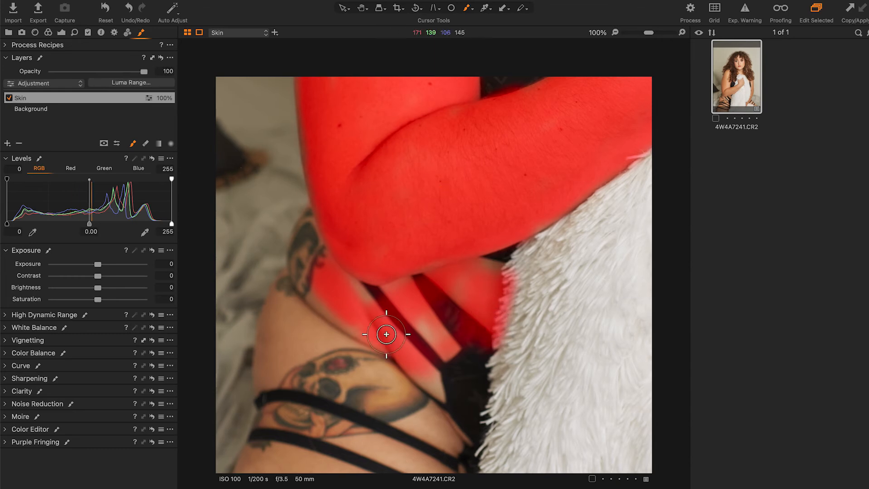
mouse_move(386, 334)
mouse_down()
mouse_move(345, 309)
mouse_move(455, 340)
mouse_move(407, 377)
mouse_move(422, 357)
mouse_up()
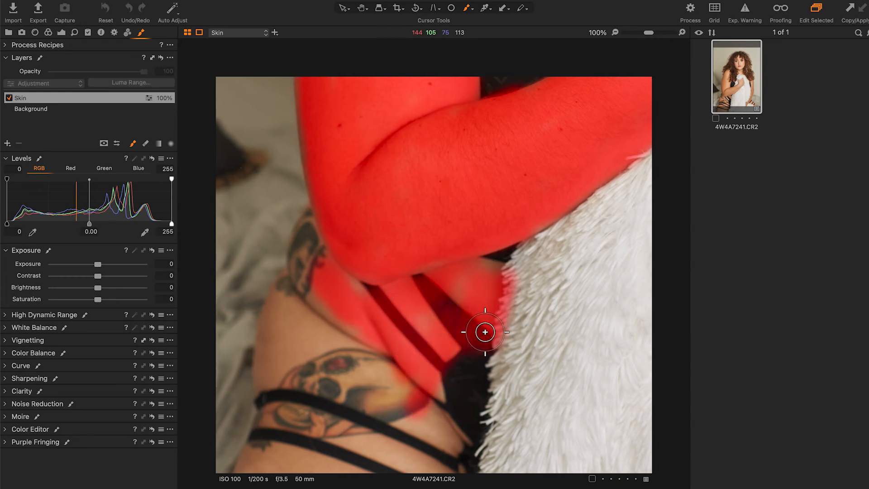
mouse_move(446, 288)
mouse_down()
mouse_move(342, 326)
mouse_move(314, 275)
mouse_move(305, 306)
mouse_up()
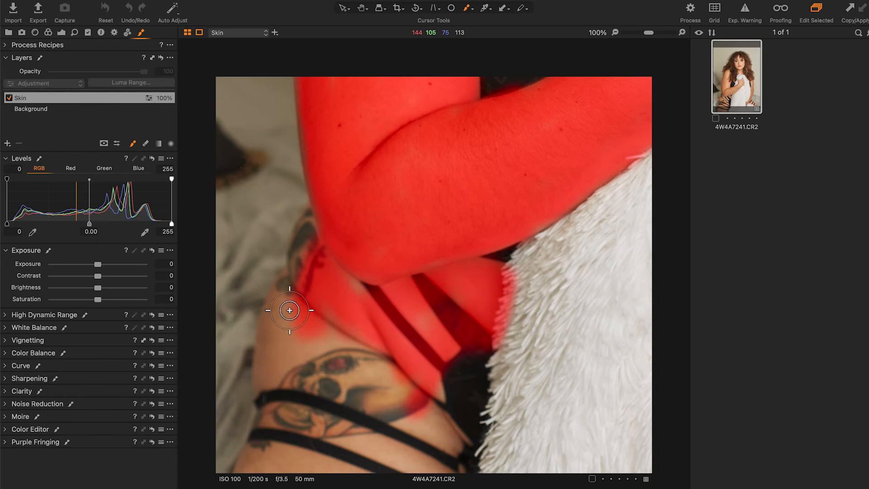
Mask the tattooed side, hip and thigh below the bent elbow, including the skin between the black straps
mouse_move(316, 220)
mouse_down()
mouse_move(297, 363)
mouse_move(325, 361)
mouse_move(355, 330)
mouse_move(298, 332)
mouse_move(278, 394)
mouse_move(287, 293)
mouse_up()
mouse_move(274, 383)
mouse_down()
mouse_move(331, 331)
mouse_move(311, 343)
mouse_move(338, 376)
mouse_move(361, 385)
mouse_move(398, 389)
mouse_move(365, 343)
mouse_move(458, 368)
mouse_move(435, 359)
mouse_move(443, 396)
mouse_up()
drag(406, 372, 375, 195)
mouse_move(372, 430)
mouse_down()
mouse_move(409, 442)
mouse_move(283, 447)
mouse_move(332, 458)
mouse_move(265, 445)
mouse_move(229, 460)
mouse_up()
mouse_move(339, 474)
mouse_down()
mouse_move(411, 466)
mouse_move(317, 426)
mouse_move(285, 423)
mouse_up()
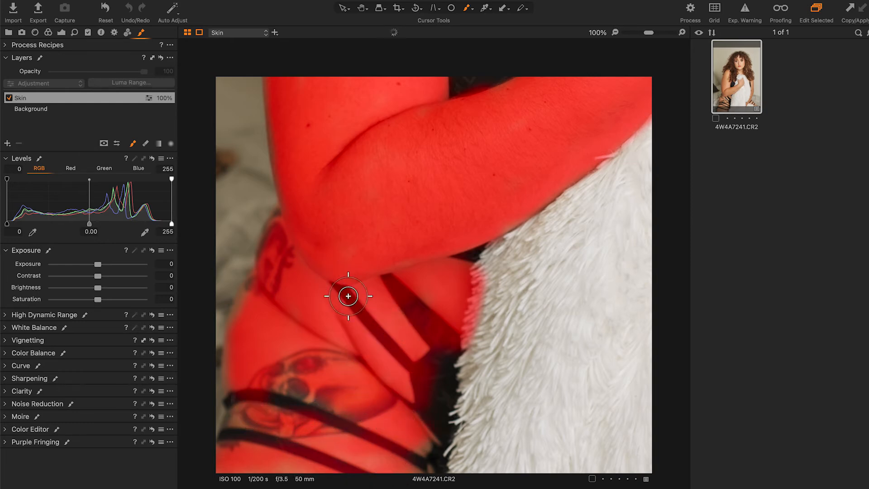
Mask the other upper arm below the hair and the strip of skin between its black strap and the white fabric
drag(481, 251, 319, 256)
drag(512, 267, 297, 292)
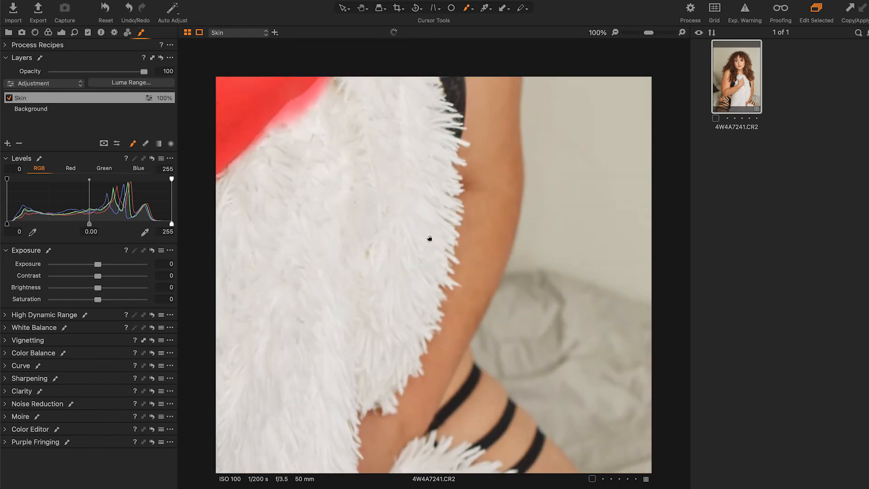
drag(421, 153, 380, 377)
mouse_move(496, 252)
mouse_down()
mouse_move(489, 306)
mouse_move(490, 275)
mouse_move(479, 279)
mouse_move(474, 344)
mouse_move(473, 252)
mouse_move(485, 270)
mouse_move(500, 272)
mouse_move(504, 244)
mouse_move(489, 372)
mouse_move(481, 354)
mouse_up()
mouse_move(472, 232)
mouse_down()
mouse_move(501, 219)
mouse_move(503, 255)
mouse_move(485, 244)
mouse_move(482, 213)
mouse_up()
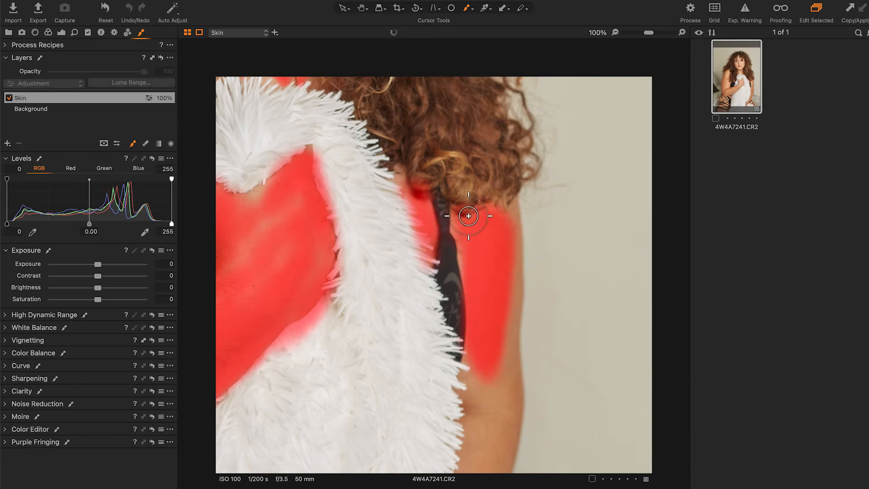
scroll(471, 141, down, 5)
mouse_move(473, 288)
mouse_down()
mouse_move(491, 231)
mouse_move(500, 242)
mouse_move(471, 323)
mouse_up()
Mask the other forearm along the white fabric down to the wrist and hand
scroll(472, 323, down, 4)
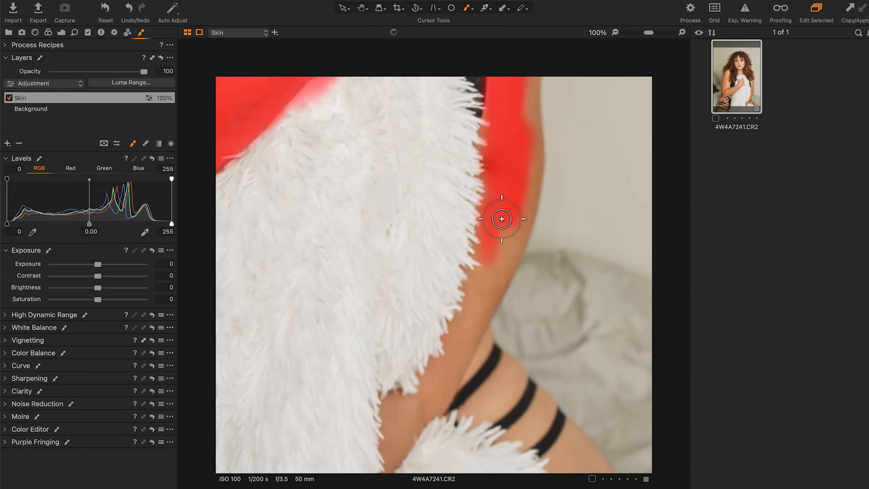
mouse_move(493, 254)
mouse_down()
mouse_move(468, 292)
mouse_move(460, 332)
mouse_up()
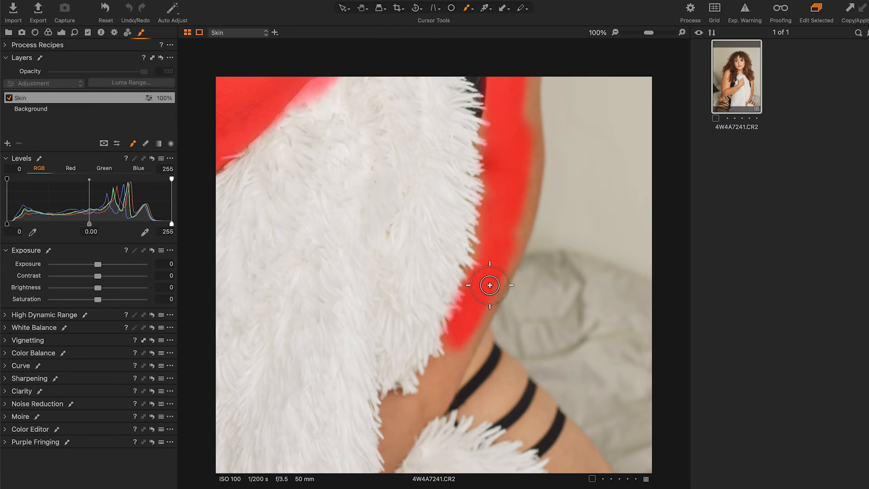
mouse_move(489, 285)
mouse_down()
mouse_move(423, 411)
mouse_move(398, 422)
mouse_move(388, 455)
mouse_move(394, 470)
mouse_up()
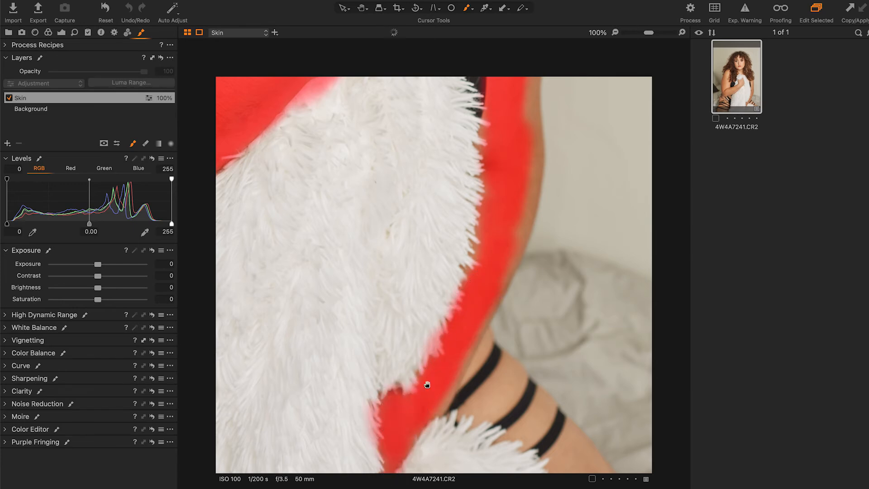
Mask the thigh beside the other hand, covering the skin between and beyond the black straps
scroll(319, 184, right, 2)
mouse_move(457, 415)
mouse_down()
mouse_move(484, 375)
mouse_move(453, 406)
mouse_move(484, 413)
mouse_move(501, 380)
mouse_move(442, 382)
mouse_move(452, 427)
mouse_up()
mouse_move(514, 426)
mouse_down()
mouse_move(510, 405)
mouse_move(513, 438)
mouse_move(571, 462)
mouse_up()
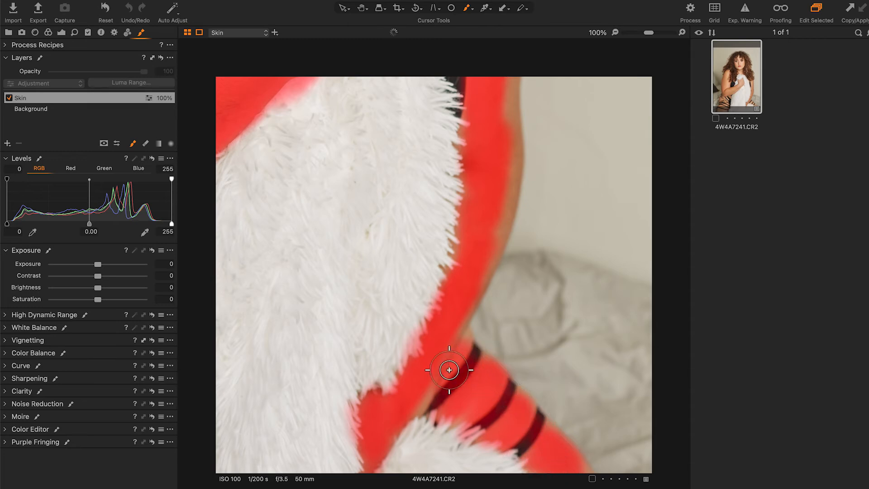
Reduce the brush size and extend the mask to the thigh's outer edge below the last black strap
scroll(480, 366, up, 5)
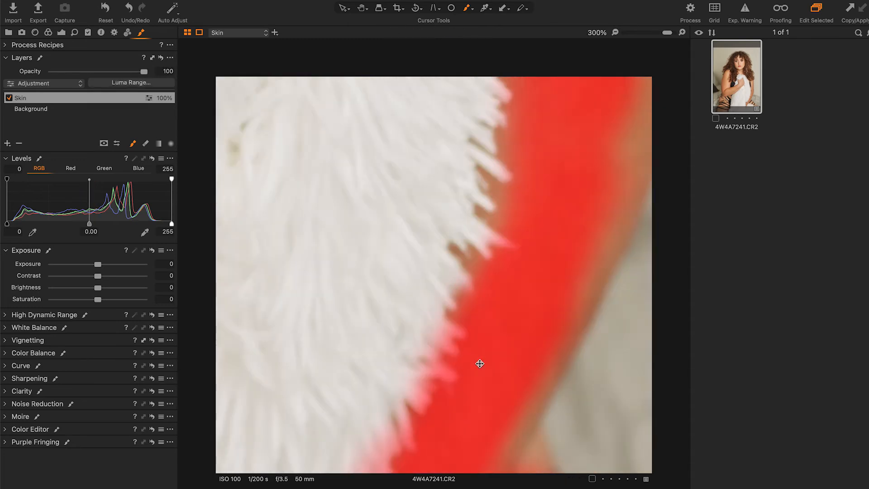
mouse_move(504, 361)
mouse_down()
mouse_move(400, 287)
mouse_move(312, 139)
mouse_up()
drag(407, 258, 265, 118)
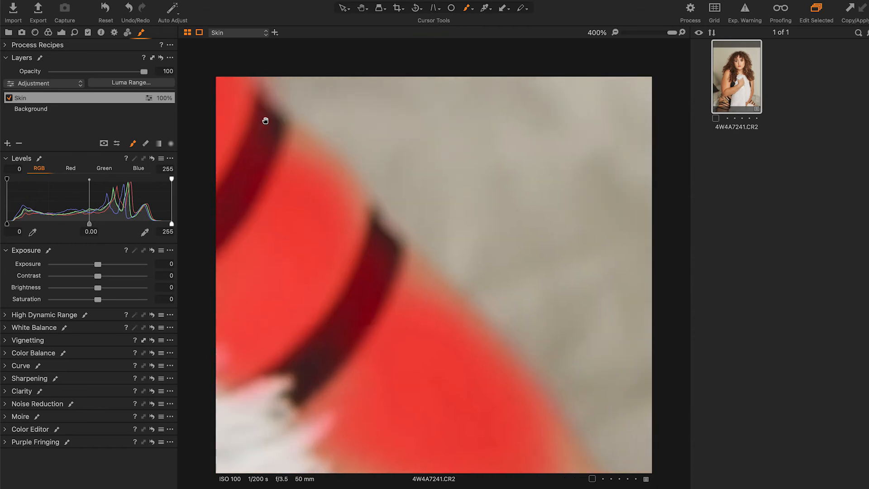
drag(390, 136, 316, 120)
drag(356, 252, 430, 267)
key(bracketleft)
key(bracketleft)
key(bracketleft)
key(bracketleft)
key(bracketleft)
key(bracketleft)
key(bracketleft)
key(bracketleft)
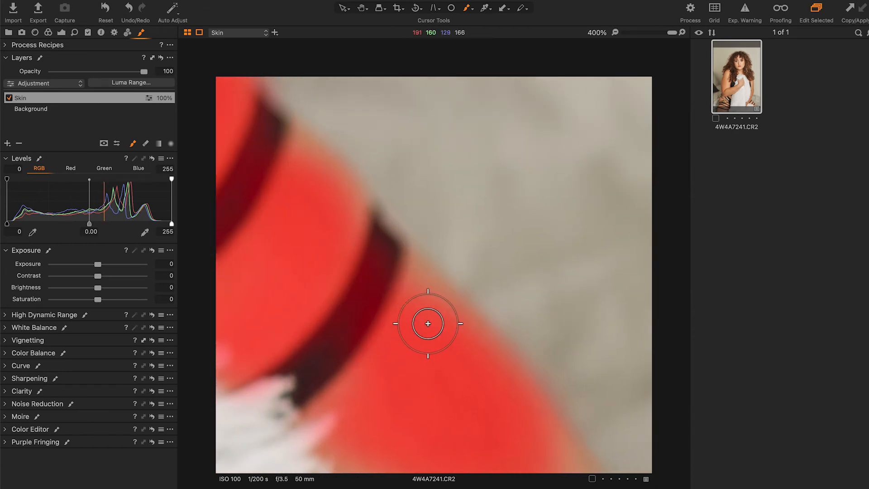
mouse_move(428, 323)
mouse_down()
mouse_move(411, 309)
mouse_move(442, 314)
mouse_move(505, 398)
mouse_up()
drag(437, 284, 397, 284)
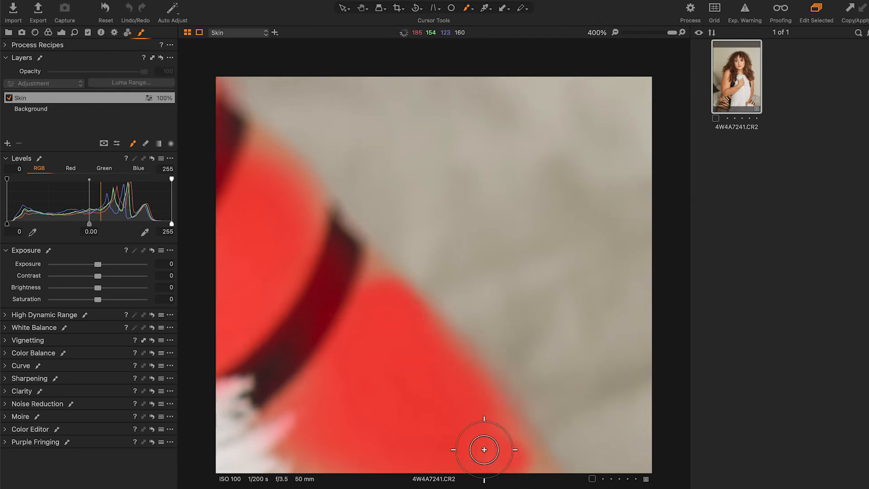
Fill the unmasked gap where the forearm meets the thigh above the first black strap
drag(287, 267, 433, 333)
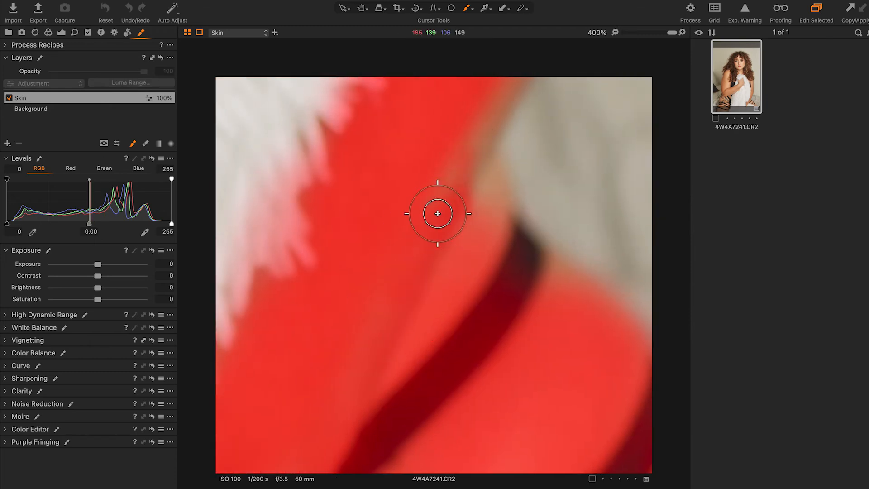
drag(426, 225, 376, 366)
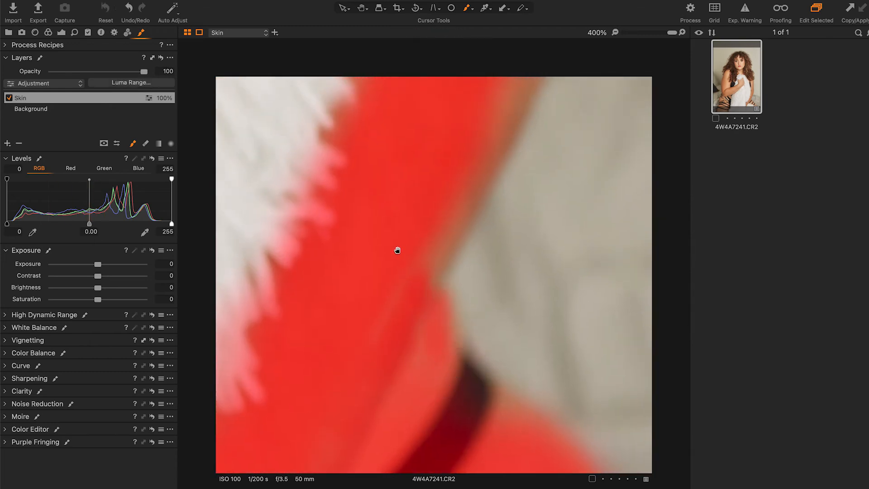
mouse_move(398, 248)
mouse_down()
mouse_move(312, 421)
mouse_move(389, 353)
mouse_move(410, 297)
mouse_move(392, 322)
mouse_up()
Extend the mask along the outer edge of the other forearm up to the elbow
drag(402, 213, 313, 471)
mouse_move(360, 397)
mouse_down()
mouse_move(412, 293)
mouse_move(393, 403)
mouse_move(330, 465)
mouse_up()
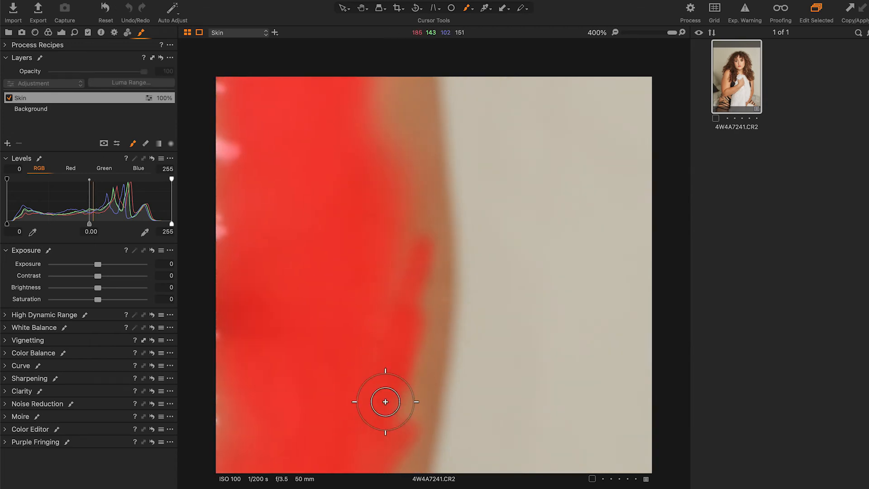
drag(357, 380, 352, 149)
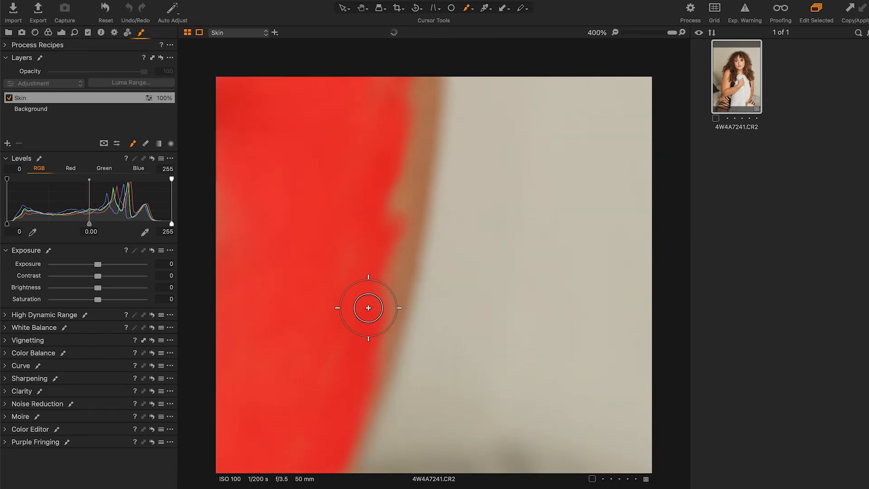
drag(369, 308, 384, 205)
drag(337, 240, 305, 478)
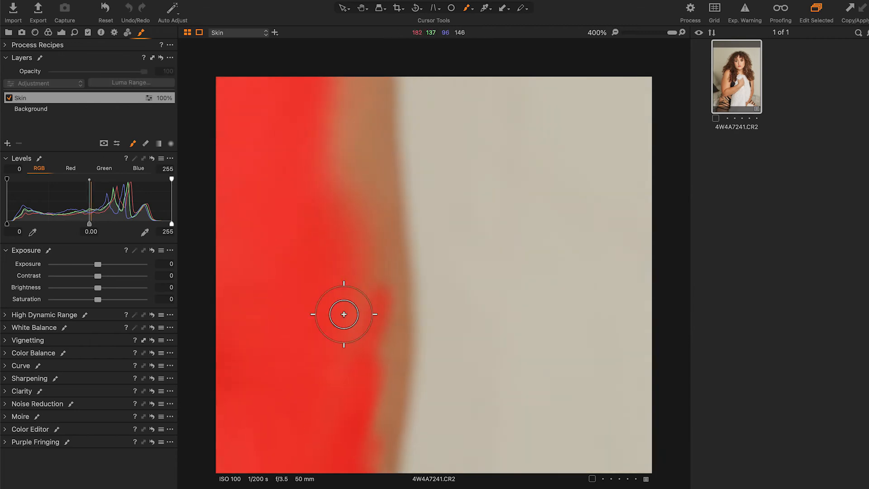
Extend the mask along the outer edge of the other upper arm up to the hair
mouse_move(345, 314)
mouse_down()
mouse_move(372, 186)
mouse_move(376, 222)
mouse_up()
drag(331, 168, 342, 445)
drag(383, 231, 343, 448)
mouse_move(337, 339)
mouse_down()
mouse_move(351, 364)
mouse_move(377, 342)
mouse_up()
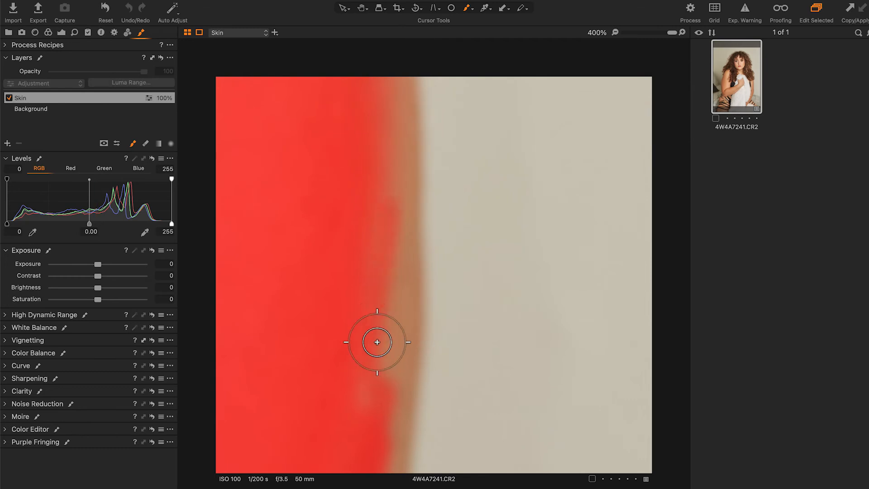
drag(372, 222, 365, 316)
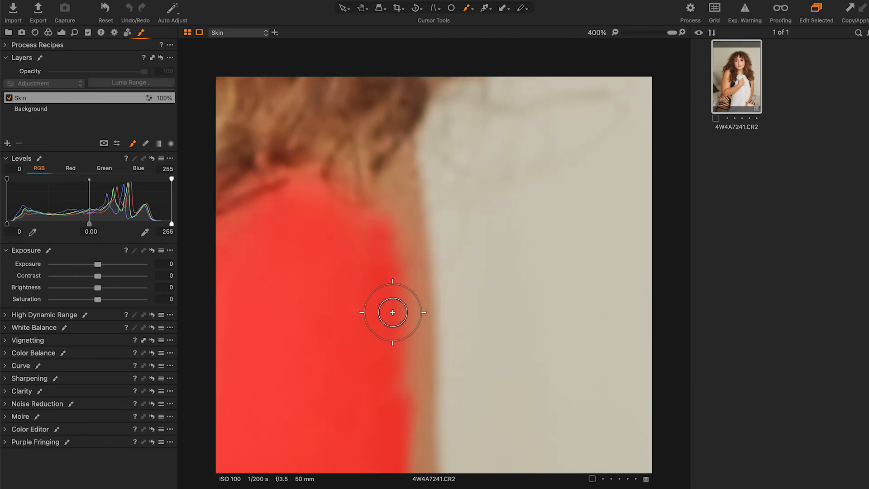
mouse_move(407, 290)
mouse_down()
mouse_move(405, 335)
mouse_move(393, 201)
mouse_up()
Fill the remaining unmasked slivers along the other arm's outer edge from the hair back down to the forearm
drag(372, 361, 361, 159)
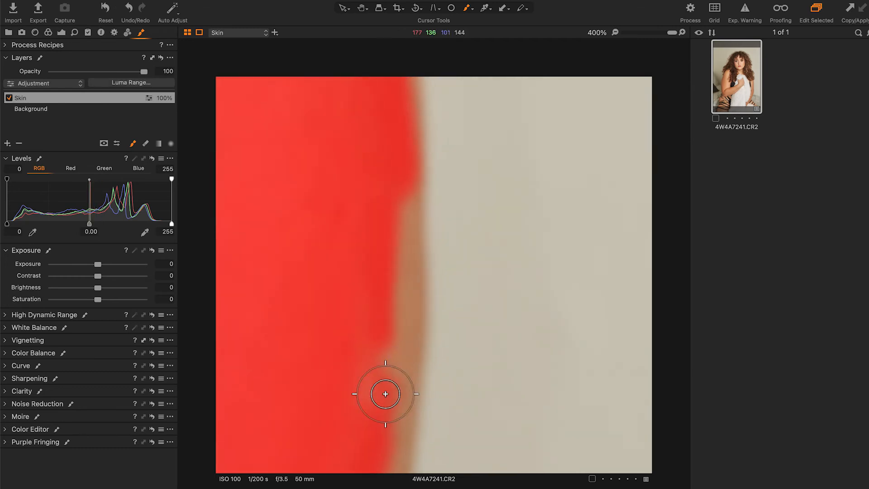
drag(386, 392, 393, 266)
drag(351, 411, 354, 193)
drag(374, 324, 387, 213)
drag(391, 351, 388, 376)
drag(347, 398, 354, 187)
mouse_move(397, 222)
mouse_down()
mouse_move(401, 415)
mouse_move(413, 402)
mouse_up()
drag(368, 383, 409, 186)
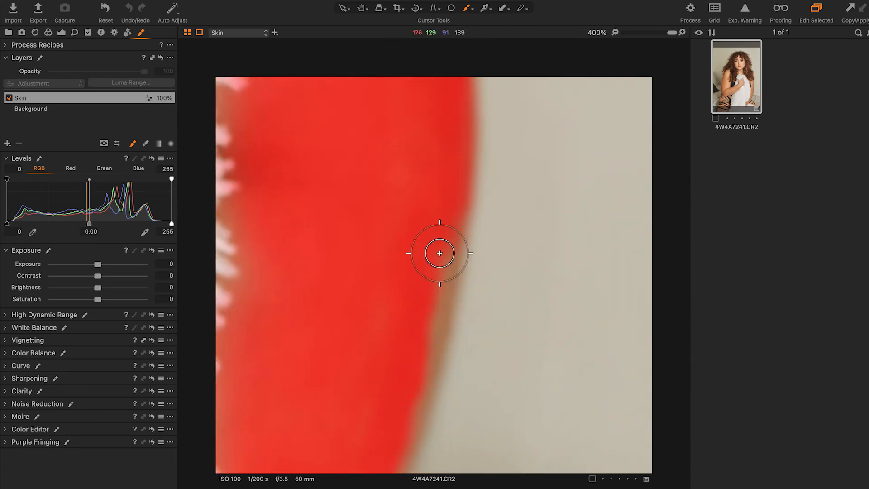
drag(433, 278, 415, 358)
mouse_move(365, 389)
mouse_down()
mouse_move(379, 283)
mouse_move(425, 175)
mouse_move(343, 335)
mouse_move(341, 328)
mouse_up()
Refine the mask along the other arm's inner edge beside the white fabric and the black top
drag(303, 285, 495, 285)
mouse_move(457, 236)
mouse_down()
mouse_move(412, 362)
mouse_move(452, 355)
mouse_move(459, 317)
mouse_up()
mouse_move(464, 207)
mouse_down()
mouse_move(430, 393)
mouse_move(431, 381)
mouse_up()
mouse_move(471, 267)
mouse_down()
mouse_move(477, 251)
mouse_move(445, 206)
mouse_up()
drag(459, 180, 451, 311)
mouse_move(398, 302)
mouse_down()
mouse_move(392, 283)
mouse_move(402, 268)
mouse_up()
mouse_move(452, 240)
mouse_down()
mouse_move(469, 346)
mouse_move(468, 335)
mouse_up()
drag(456, 312, 448, 271)
mouse_move(478, 222)
mouse_down()
mouse_move(484, 277)
mouse_move(470, 357)
mouse_up()
drag(457, 374, 470, 292)
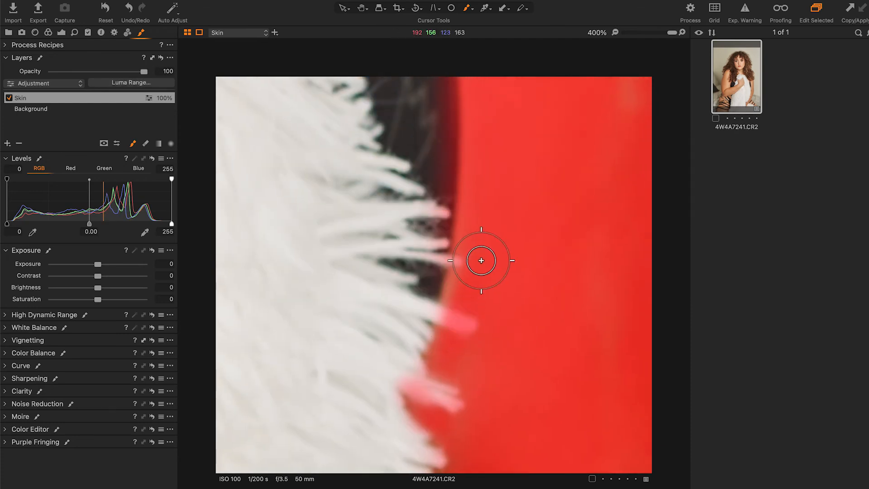
Check the mask on the whole portrait and fill the gaps on the hand gripping the white fabric
key(super+0)
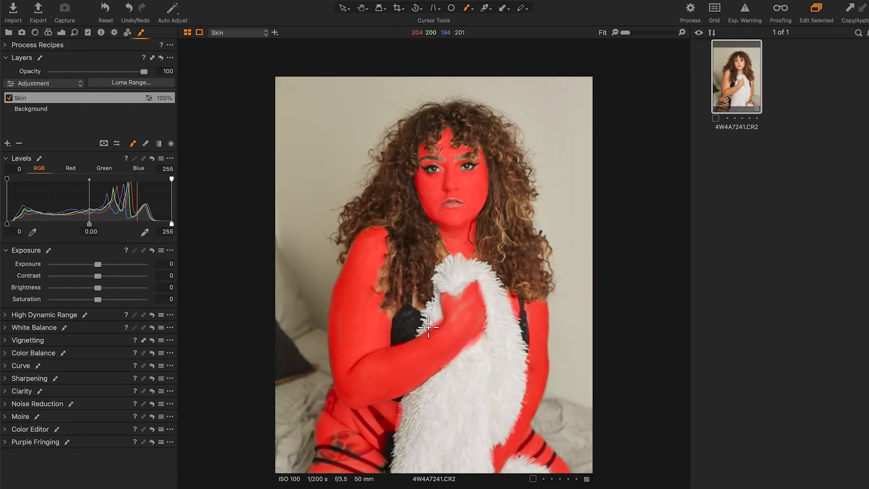
double_click(462, 316)
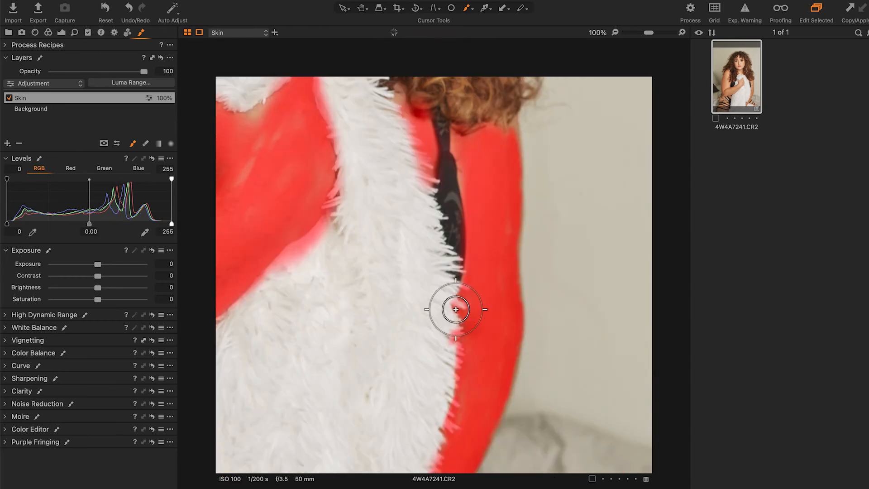
mouse_move(429, 289)
mouse_down()
mouse_move(536, 316)
mouse_move(525, 315)
mouse_up()
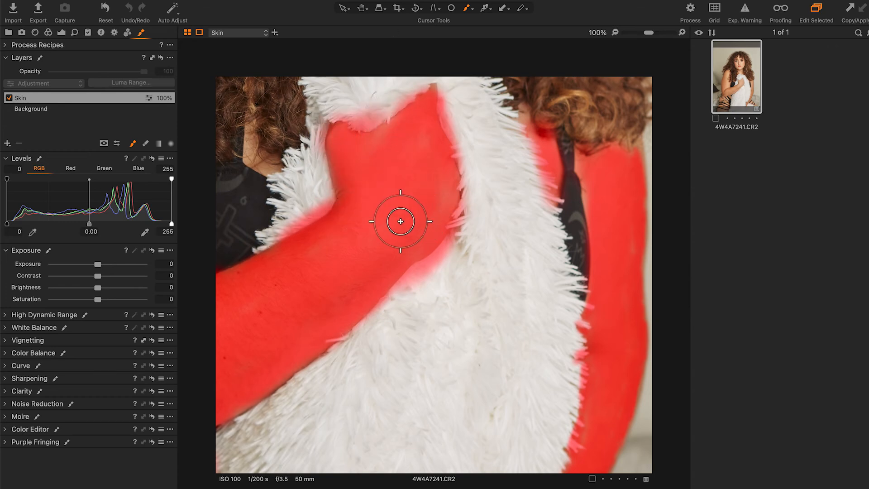
mouse_move(385, 201)
mouse_down()
mouse_move(433, 225)
mouse_move(487, 274)
mouse_up()
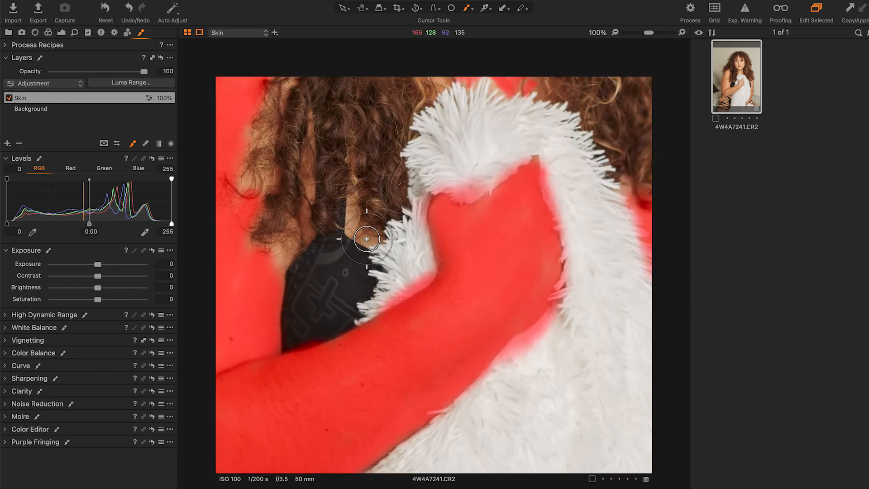
Mask the skin patches showing between the hair strands above the black top and beside the upper arm
drag(359, 231, 348, 194)
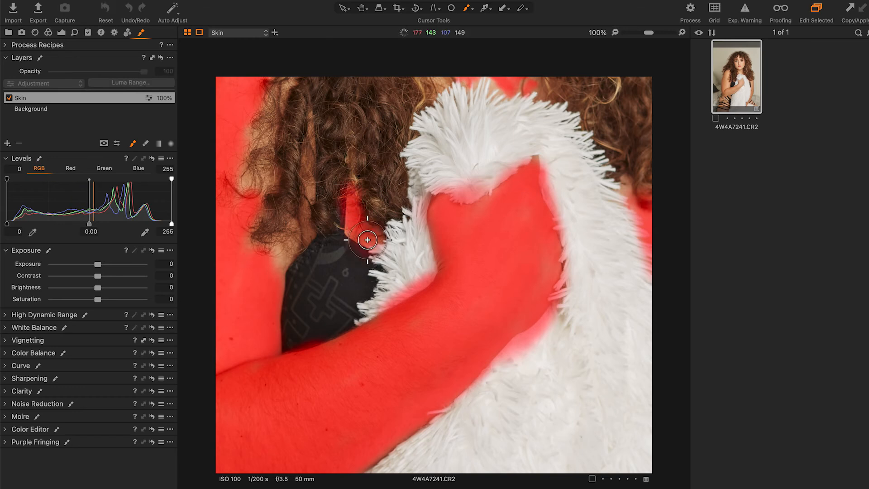
mouse_move(292, 236)
mouse_down()
mouse_move(301, 144)
mouse_move(308, 235)
mouse_up()
mouse_move(247, 159)
mouse_down()
mouse_move(275, 96)
mouse_move(301, 135)
mouse_up()
Fill the mask on the lower neck between the hair and the top of the white fabric
mouse_move(287, 190)
mouse_down()
mouse_move(342, 367)
mouse_move(337, 294)
mouse_move(326, 344)
mouse_up()
mouse_move(459, 314)
mouse_down()
mouse_move(451, 289)
mouse_move(473, 286)
mouse_up()
drag(534, 309, 541, 311)
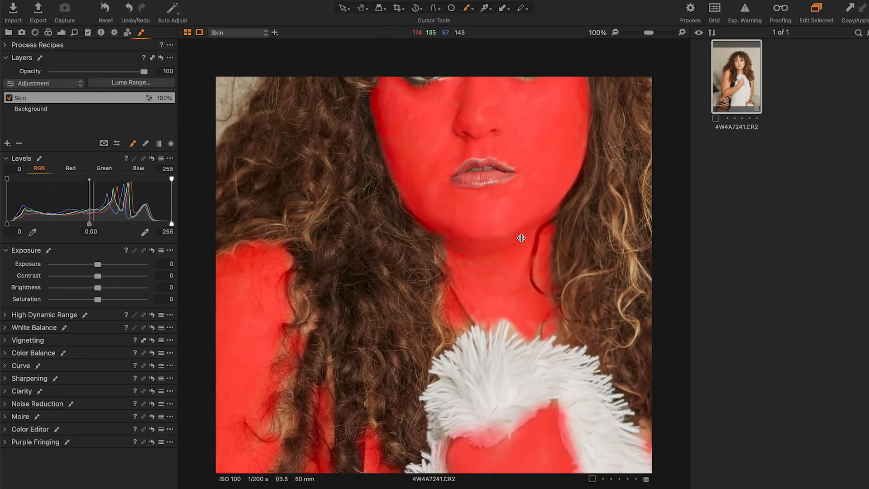
Check the whole portrait, touch up the mask on the strapped thigh near the bed, and hide the mask overlay
key(super+minus)
key(super+0)
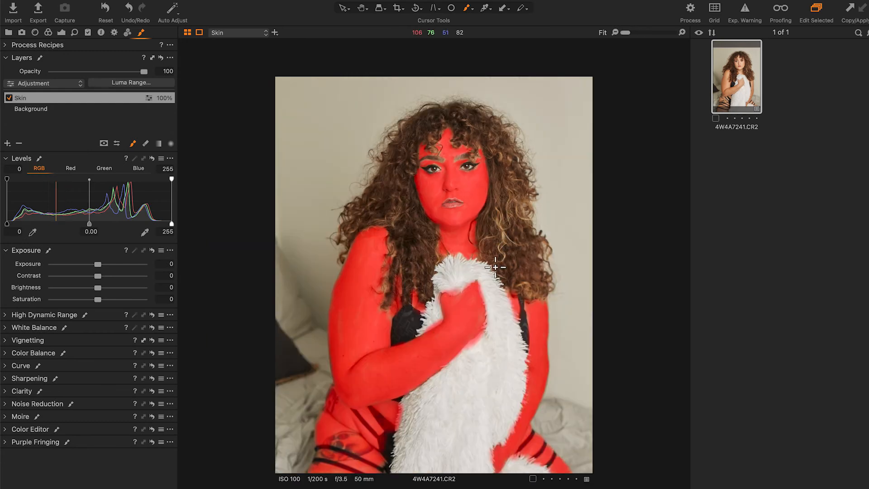
drag(320, 457, 322, 459)
key(m)
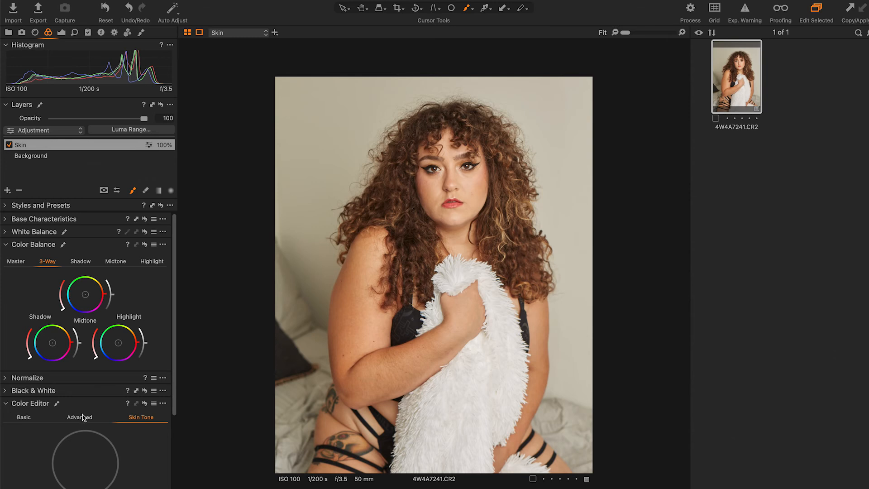
Place the Color Editor directly below the Histogram, expand it, and sample the skin tone from the shoulder
drag(39, 405, 47, 159)
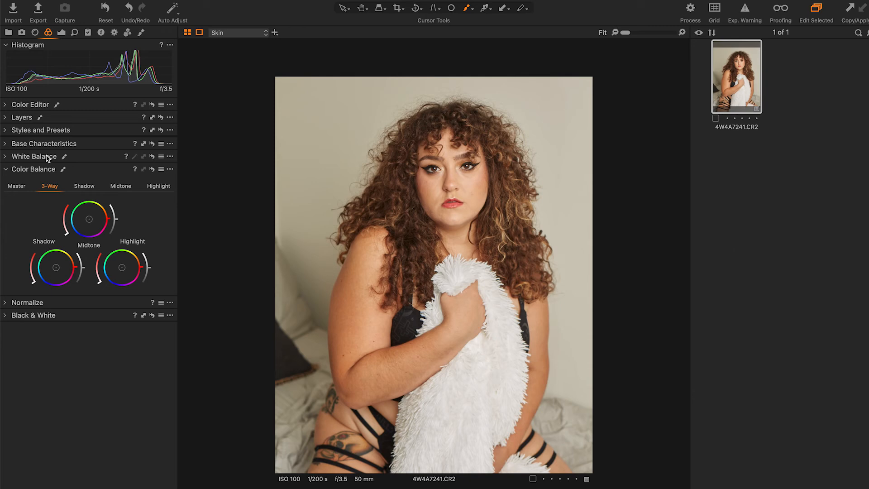
click(6, 106)
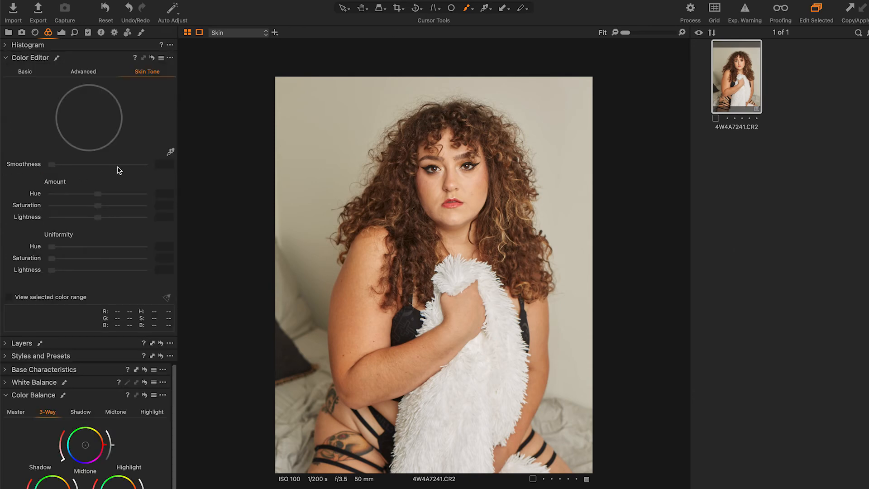
click(171, 153)
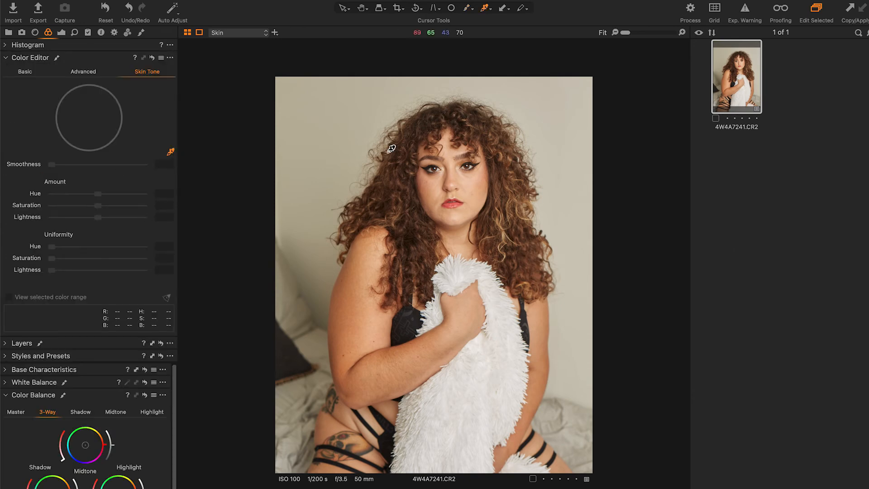
click(375, 259)
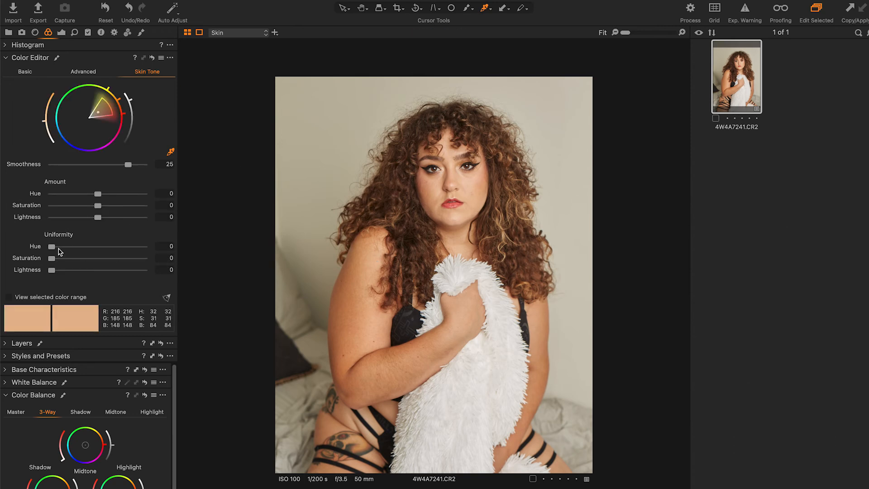
Try skin tone uniformity at 100 for hue and 88.4 for saturation while judging the face up close
drag(62, 248, 156, 266)
key(super+plus)
key(super+plus)
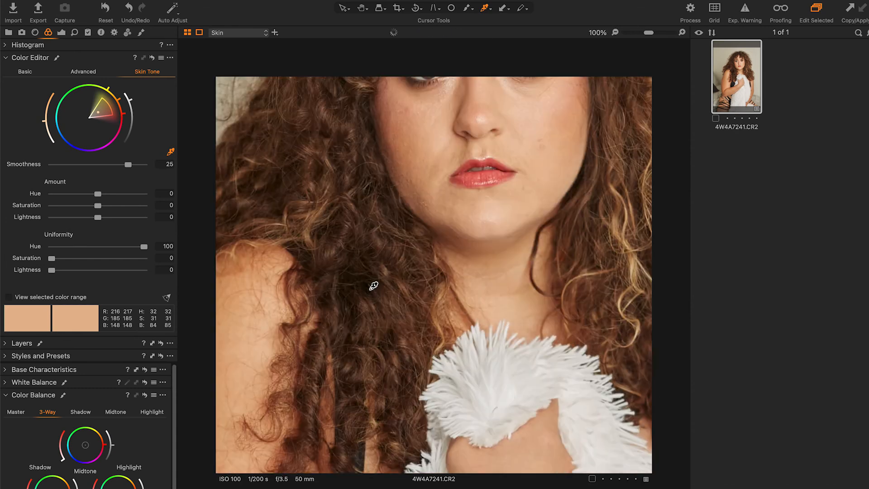
drag(381, 254, 320, 258)
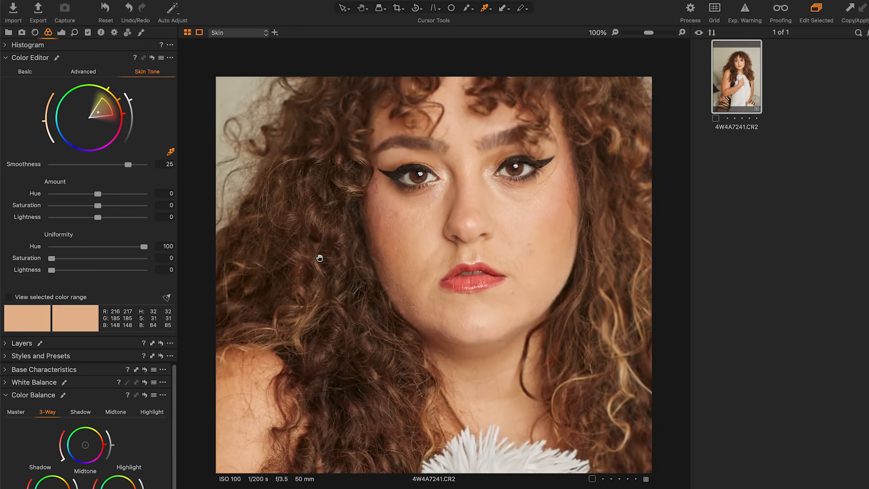
click(316, 209)
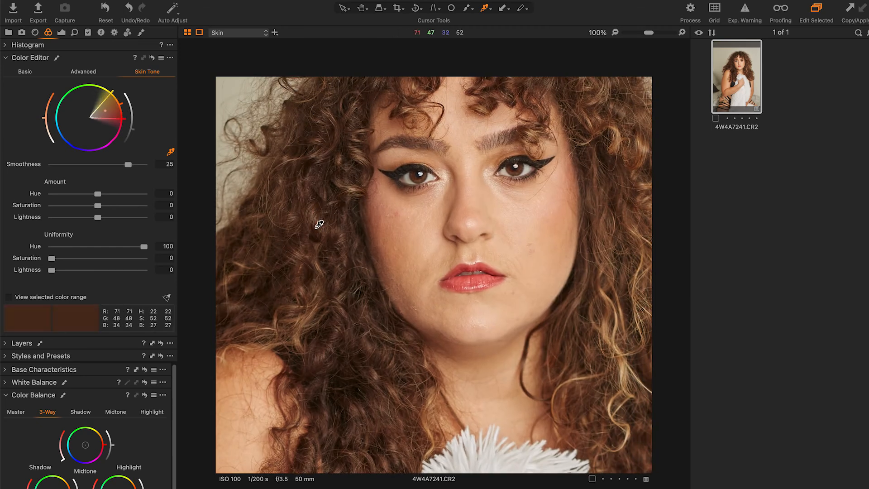
click(358, 211)
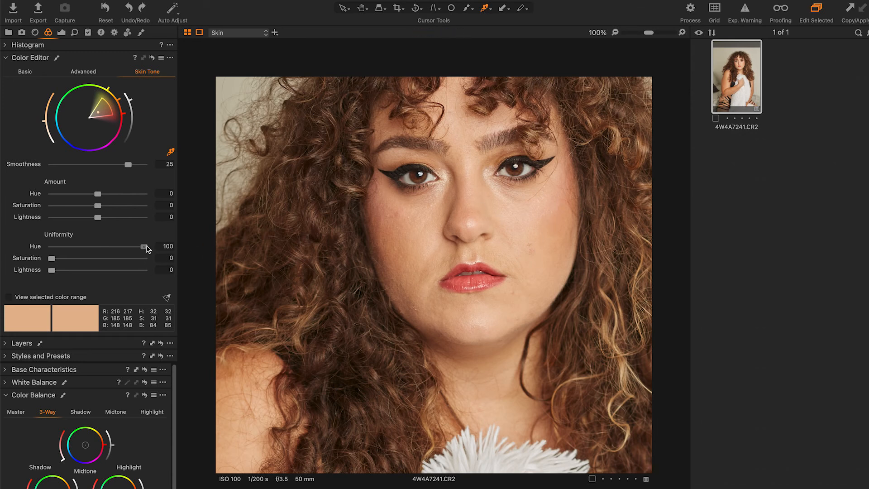
mouse_move(146, 248)
mouse_down()
mouse_move(63, 248)
mouse_move(156, 250)
mouse_up()
drag(80, 261, 133, 271)
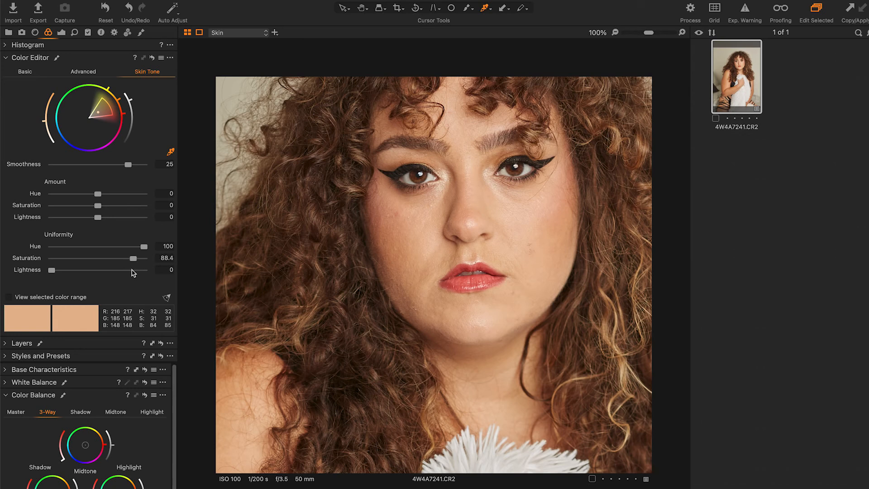
click(141, 32)
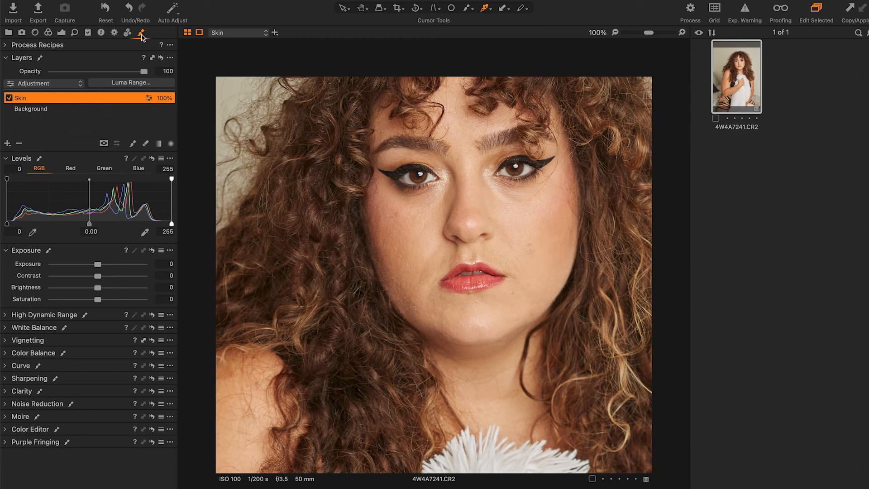
click(115, 33)
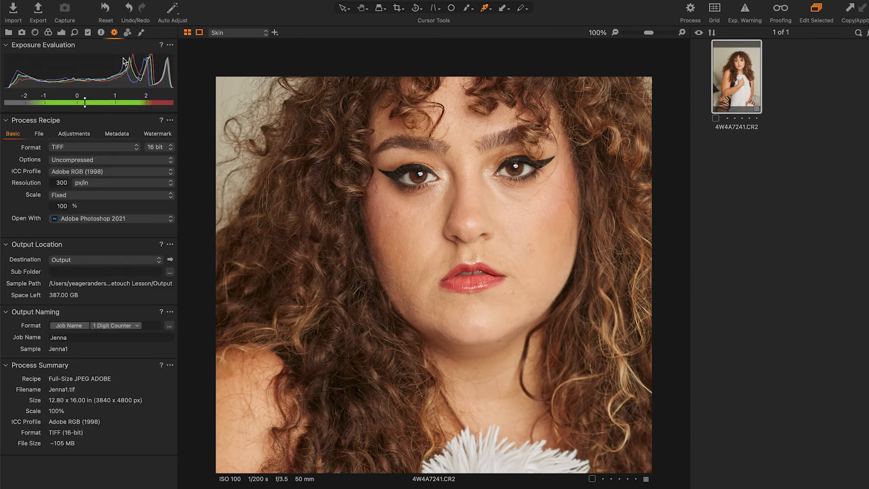
click(62, 32)
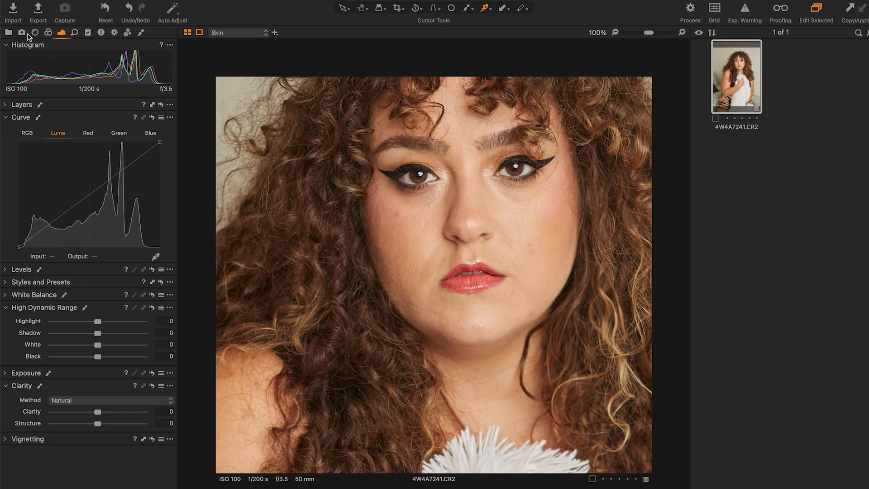
click(141, 33)
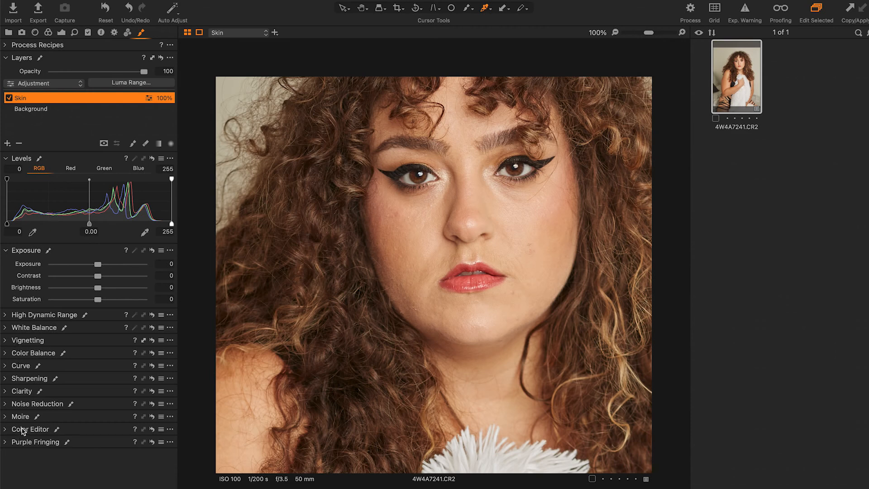
click(52, 32)
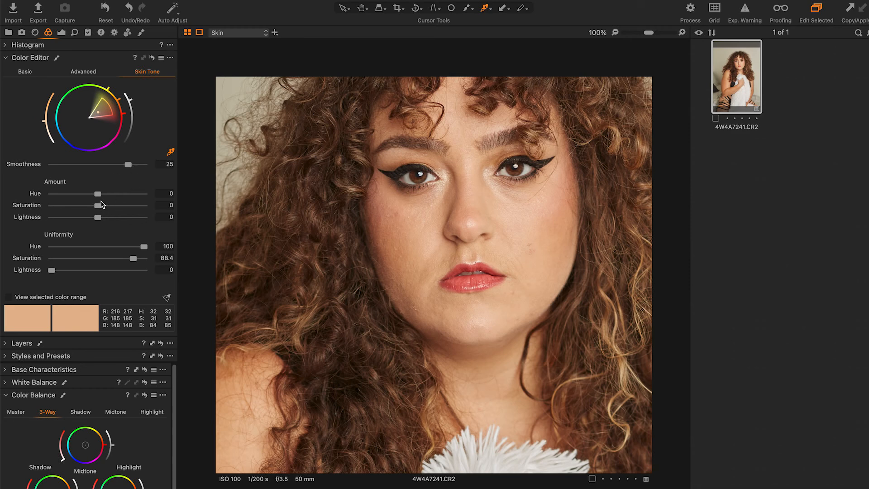
Try shifting the skin tone's hue amount, and reset it to 0
mouse_move(99, 195)
mouse_down()
mouse_move(63, 195)
mouse_move(149, 194)
mouse_move(48, 211)
mouse_move(159, 198)
mouse_move(108, 198)
mouse_up()
double_click(108, 198)
key(super+minus)
key(super+minus)
key(super+minus)
key(super+equal)
key(super+equal)
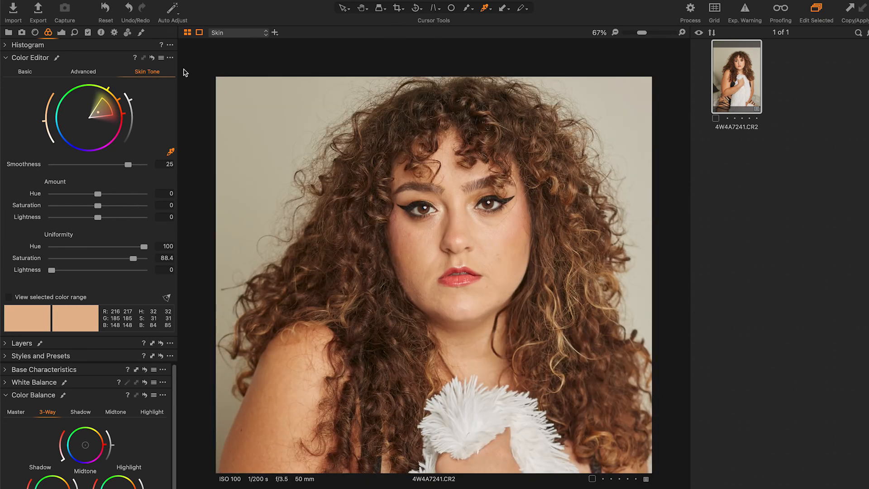
Reset the hue and saturation uniformity to 0 to judge the arm without the correction
scroll(355, 193, down, 10)
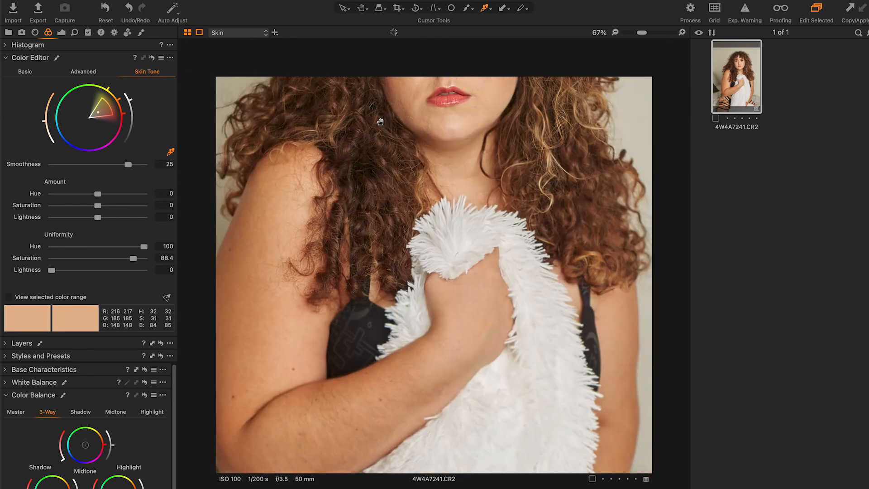
scroll(380, 121, left, 5)
scroll(380, 122, down, 3)
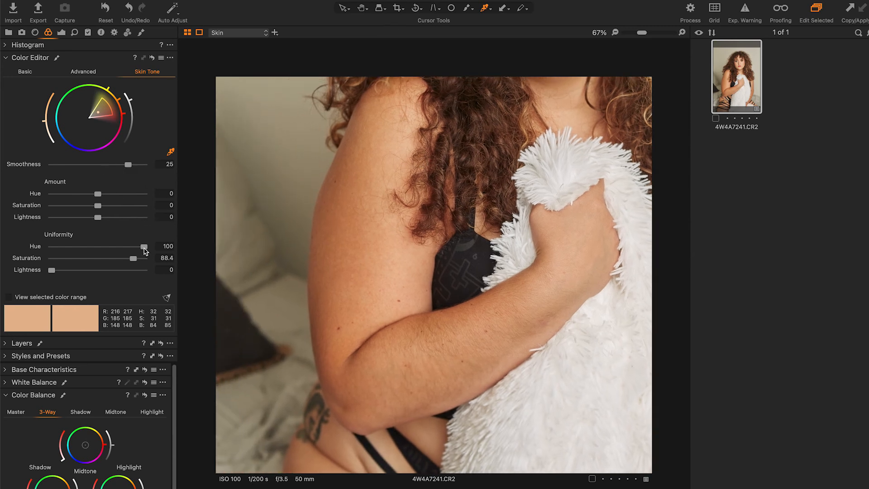
drag(144, 247, 142, 247)
double_click(142, 247)
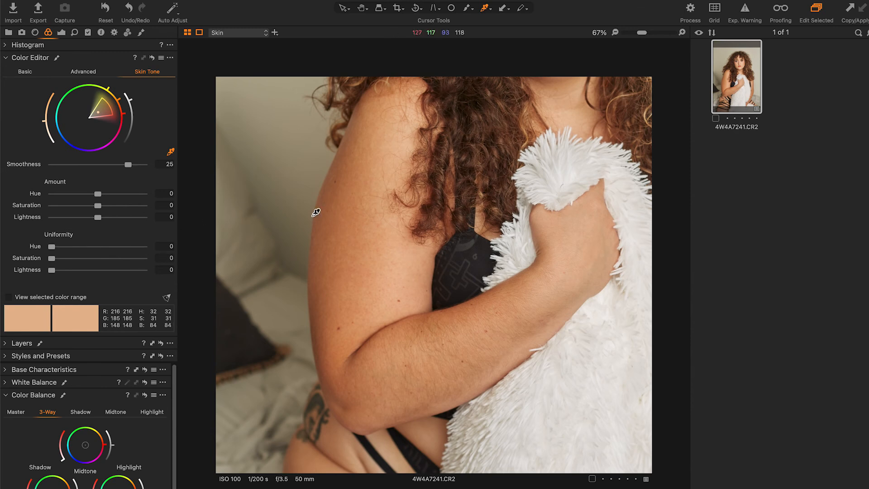
Set the skin tone's hue uniformity to 100 while judging the upper arm up close
scroll(343, 244, down, 2)
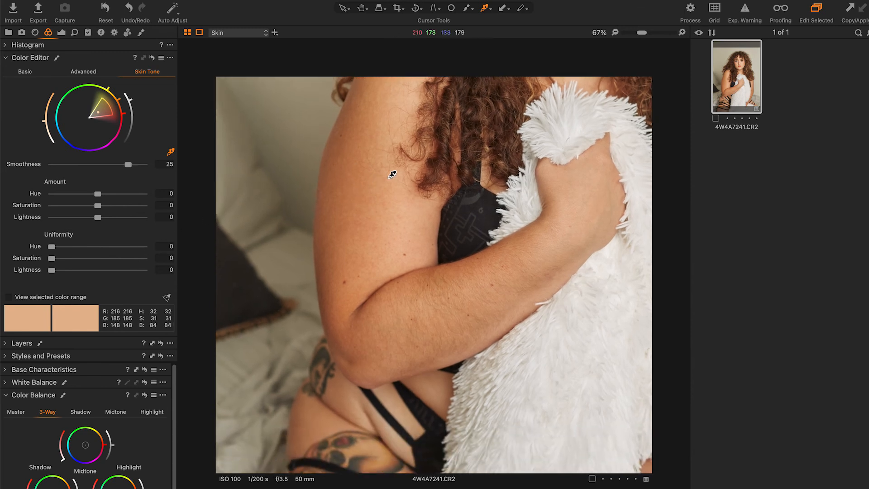
key(super+plus)
key(super+plus)
drag(290, 187, 442, 343)
drag(407, 207, 487, 357)
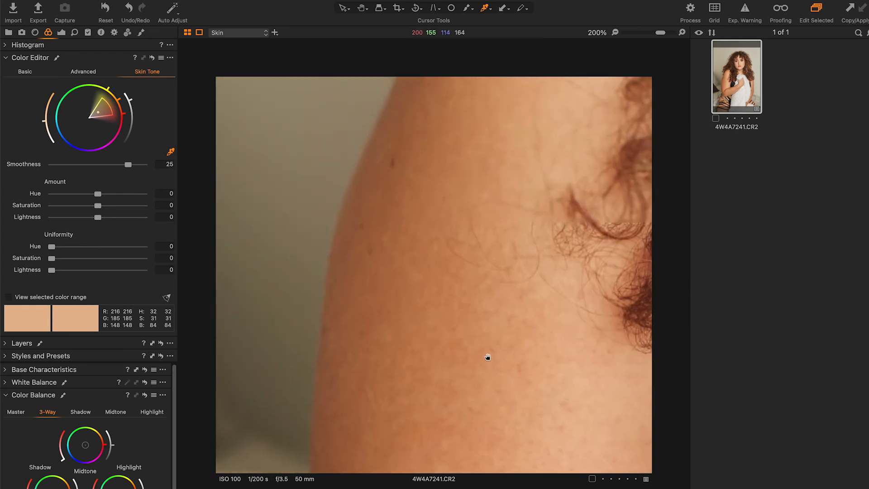
scroll(407, 359, up, 3)
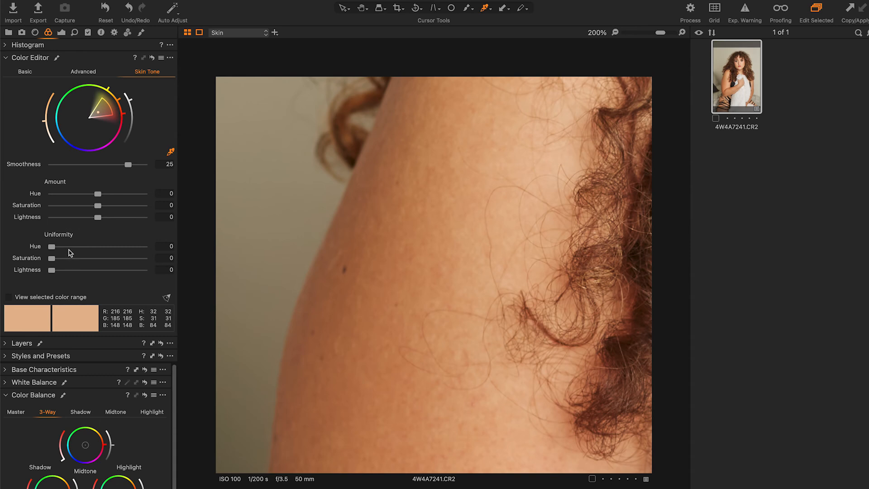
drag(68, 249, 176, 245)
Set the skin tone amounts to hue -3.2 and saturation 1.6, and the uniformity to saturation 43.9 and lightness 49.1
drag(98, 194, 70, 206)
drag(98, 206, 137, 208)
mouse_move(90, 208)
mouse_down()
mouse_move(82, 207)
mouse_move(110, 207)
mouse_move(100, 207)
mouse_up()
mouse_move(86, 258)
mouse_down()
mouse_move(134, 258)
mouse_move(84, 267)
mouse_move(136, 267)
mouse_move(77, 268)
mouse_move(122, 270)
mouse_move(97, 270)
mouse_up()
key(super+0)
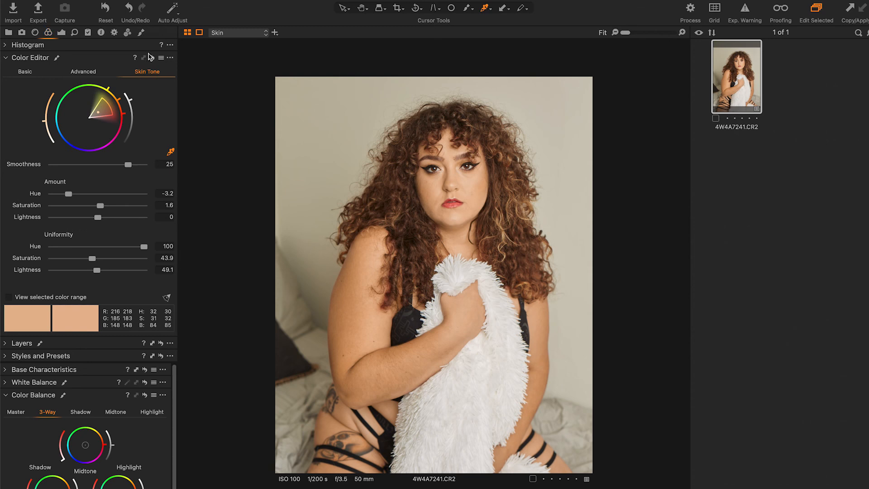
Turn the Skin layer off and on to compare the whole portrait with and without the skin tone correction
click(141, 32)
click(9, 98)
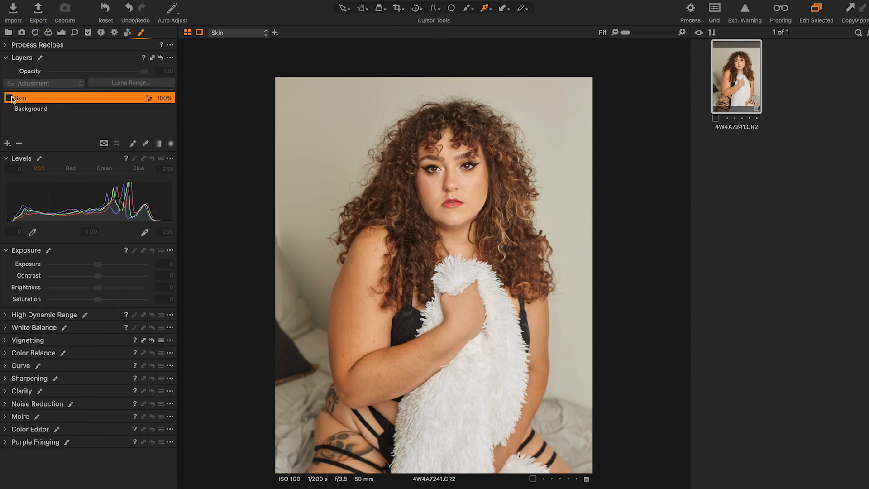
click(9, 98)
double_click(17, 99)
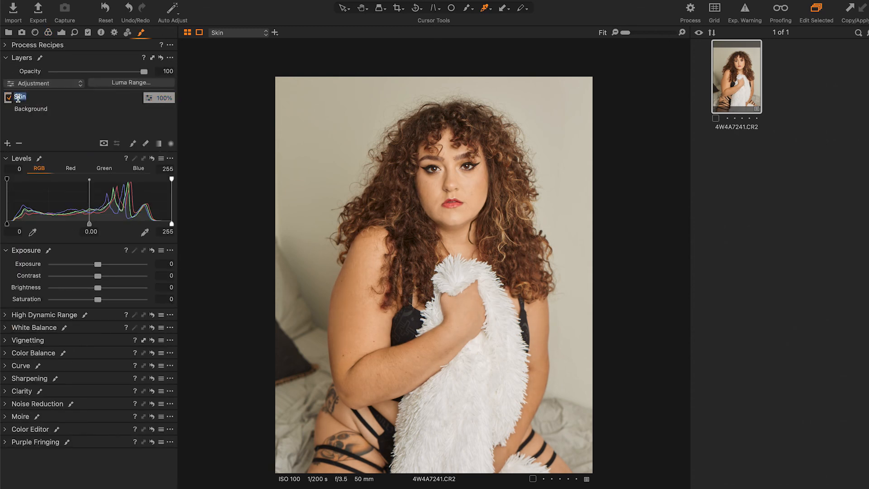
key(Return)
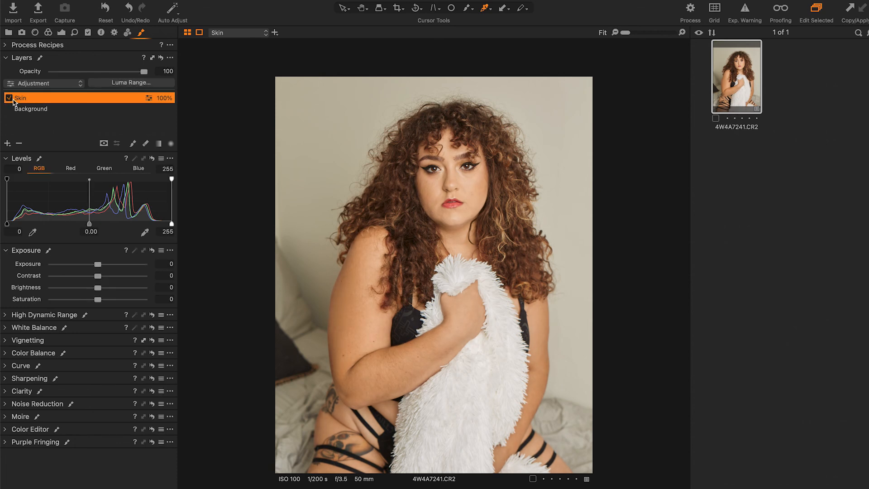
double_click(15, 99)
key(Return)
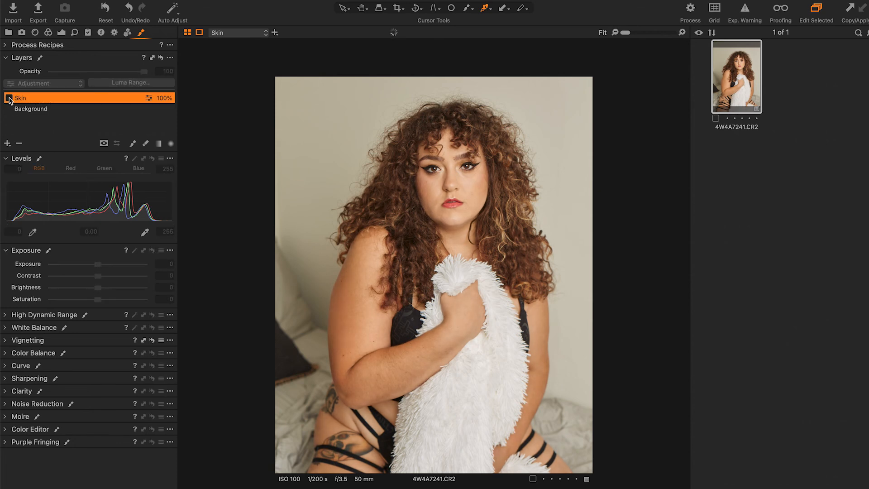
double_click(15, 99)
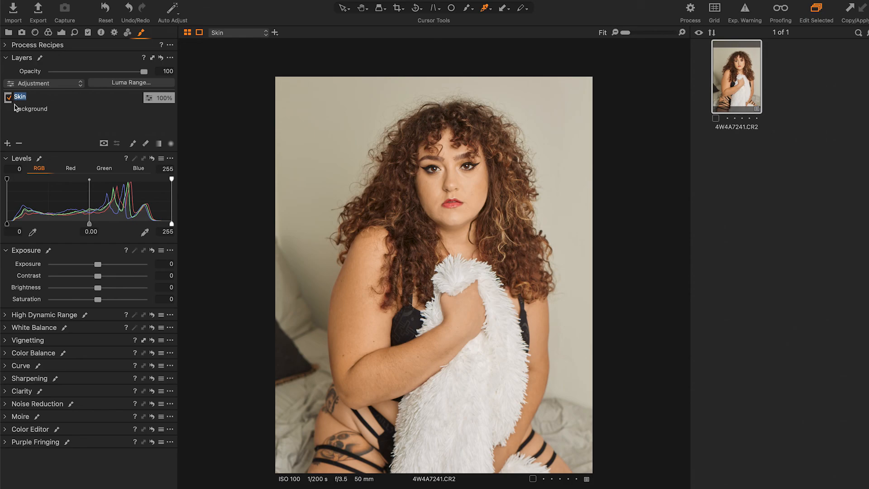